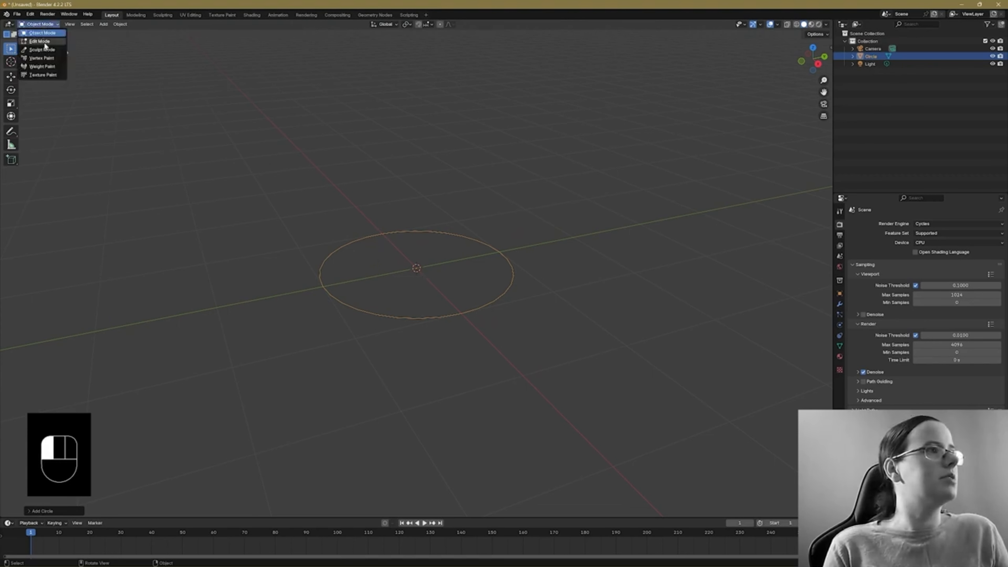
In Edit Mode, scale the circle to a bit more than twice its size and fill it with a face
{"action": "left_click", "coordinate": [40, 41]}
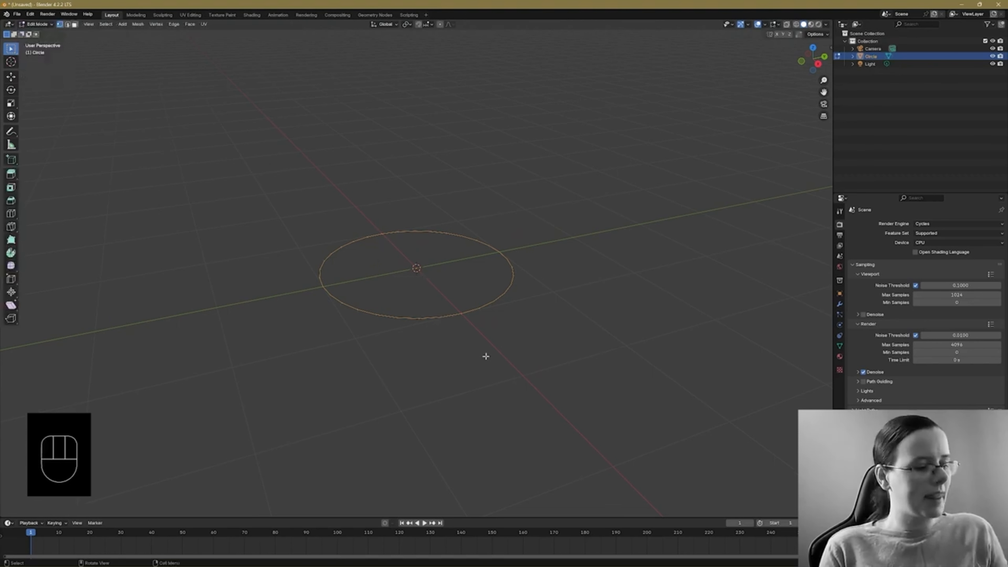
{"action": "key", "text": "s"}
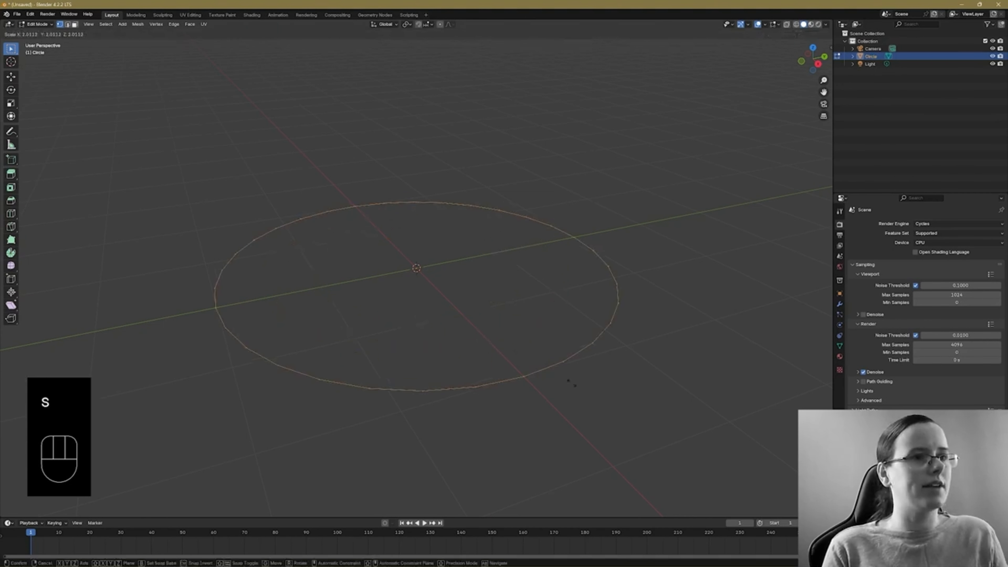
{"action": "left_click", "coordinate": [592, 392]}
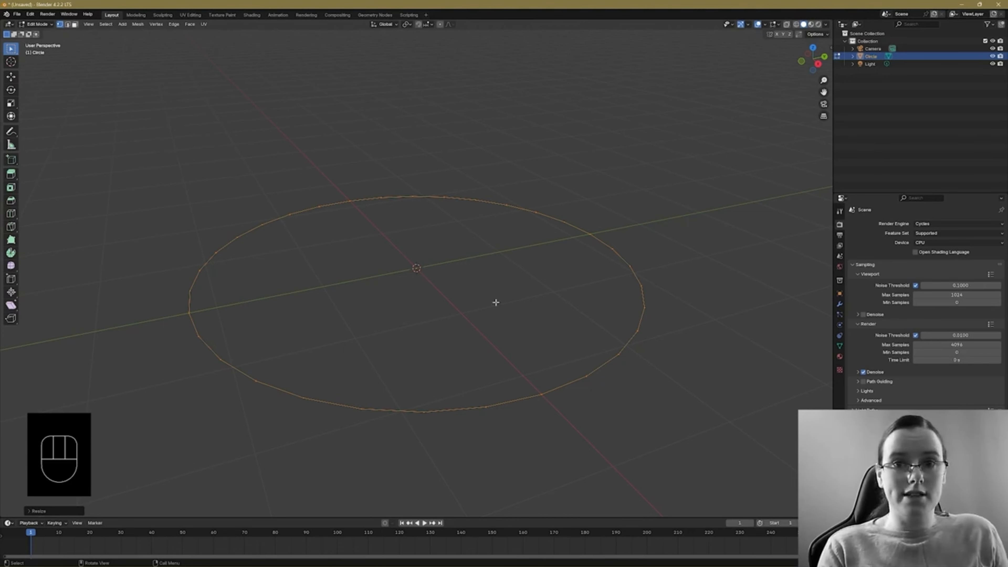
{"action": "key", "text": "f"}
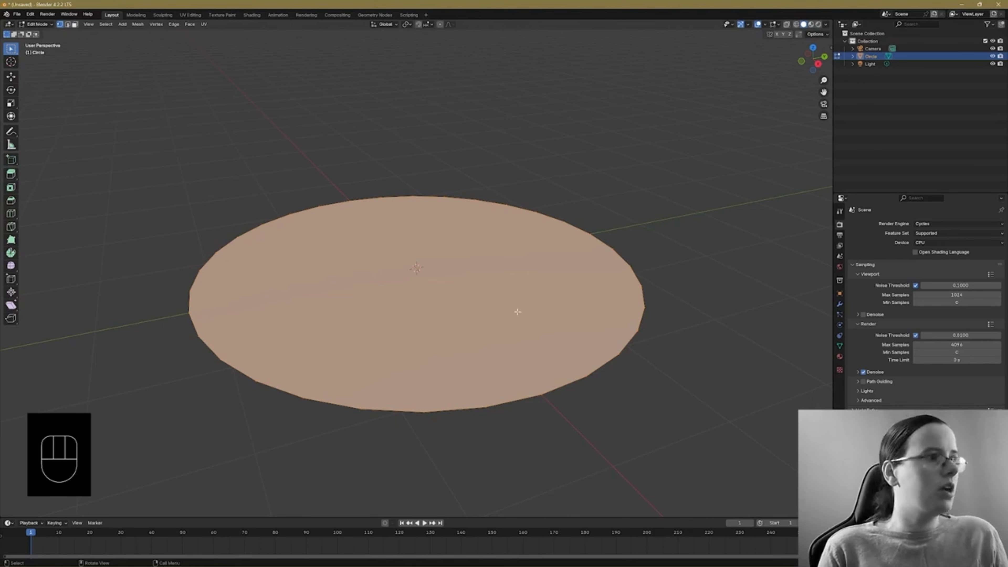
Split the 3D viewport into two wide areas and set one to a wireframe front view of the disc
{"action": "left_click_drag", "start_coordinate": [832, 20], "coordinate": [475, 21]}
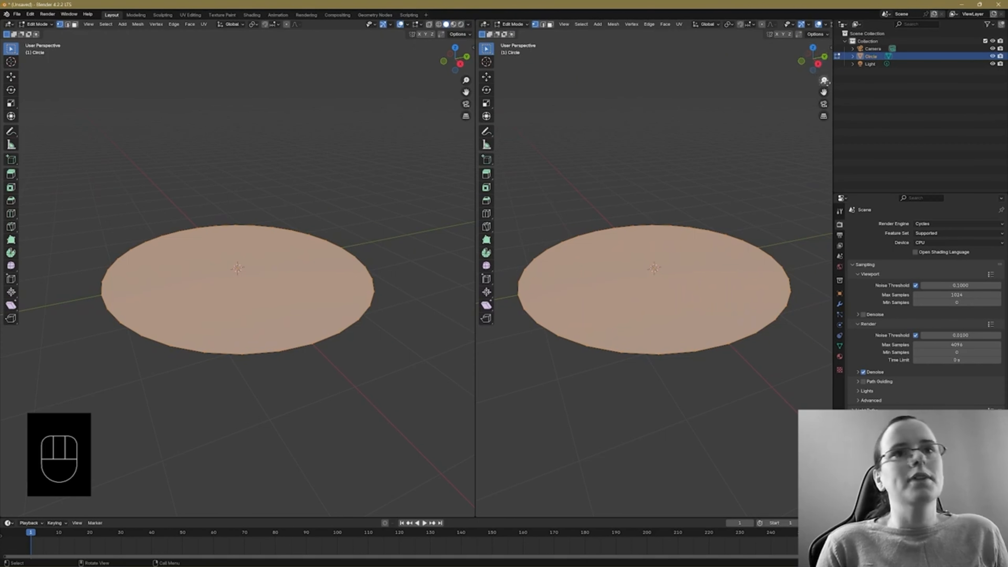
{"action": "left_click_drag", "start_coordinate": [833, 82], "coordinate": [965, 81]}
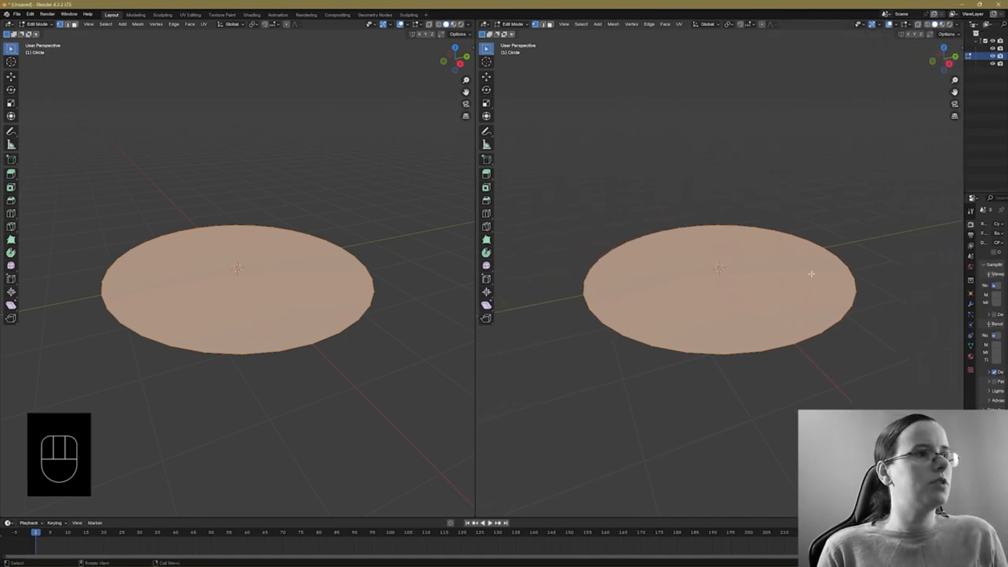
{"action": "left_click", "coordinate": [440, 25]}
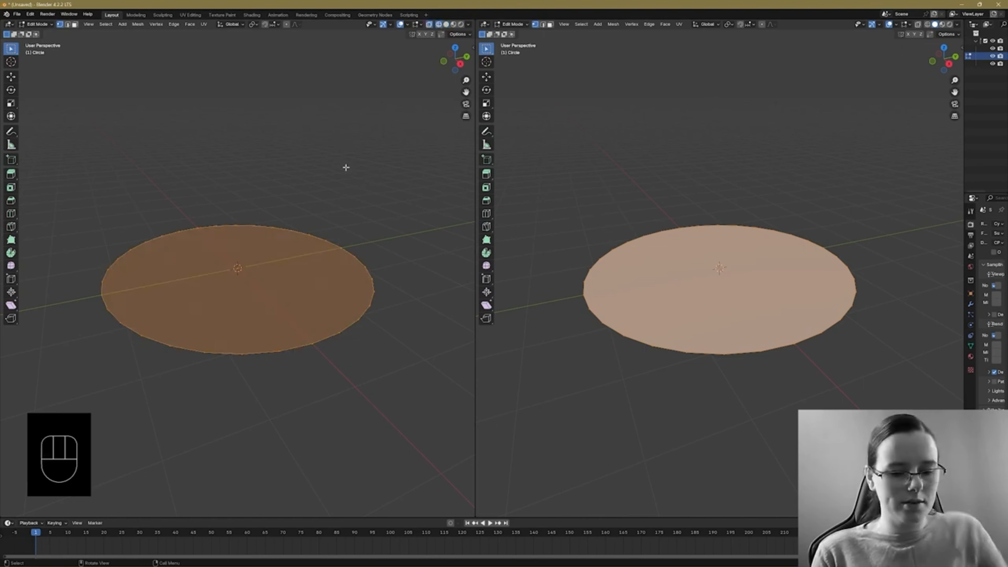
{"action": "key", "text": "KP_1"}
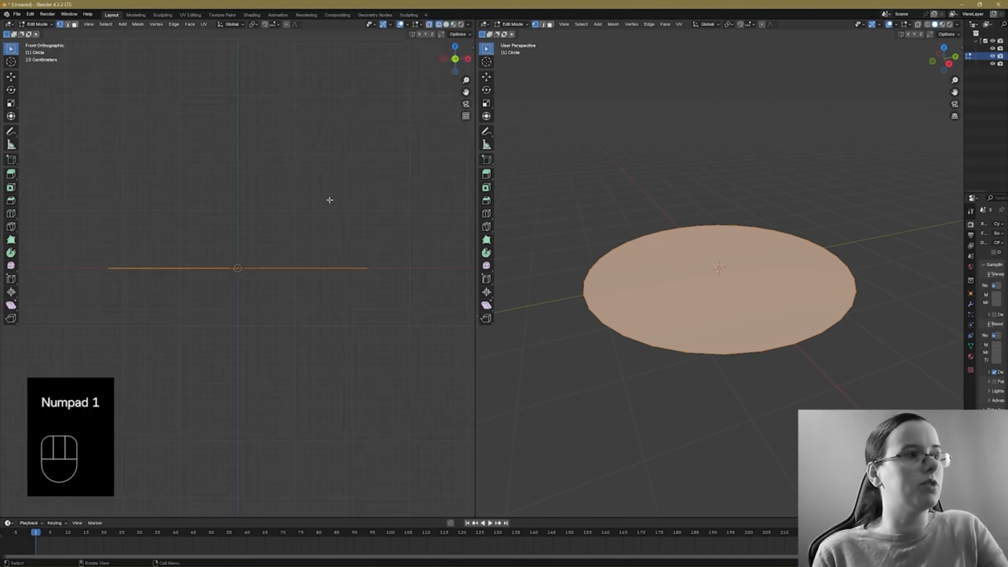
{"action": "middle_click_drag", "start_coordinate": [322, 228], "coordinate": [315, 315], "text": "shift"}
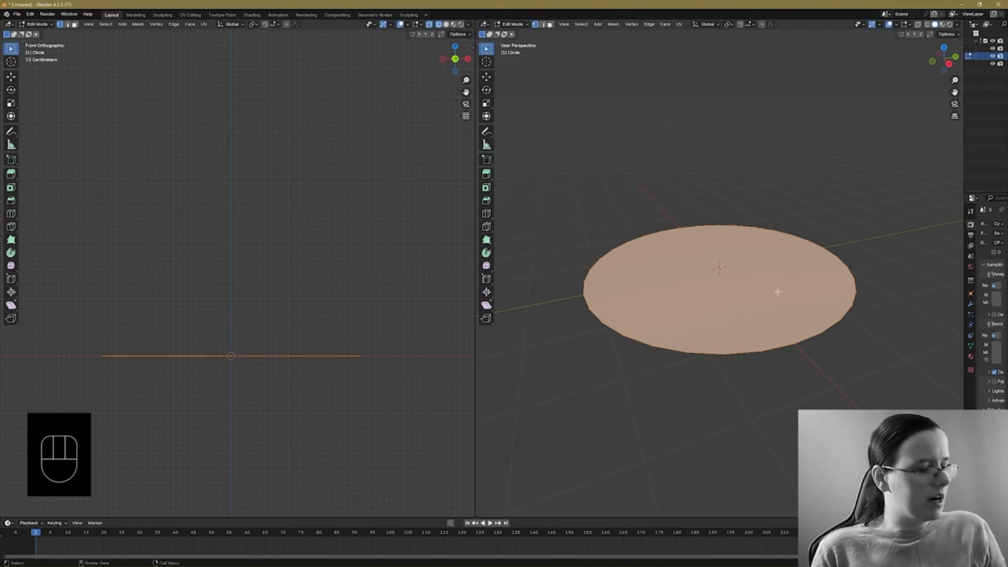
Extrude the disc's face upward about 0.08 m and scale the new top face slightly outward
{"action": "key", "text": "e"}
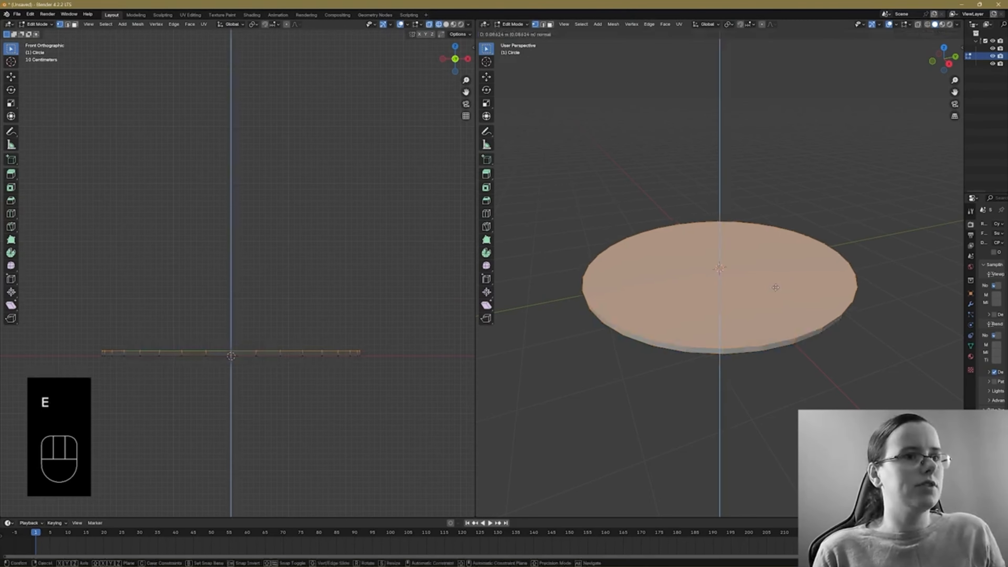
{"action": "left_click", "coordinate": [782, 291]}
{"action": "middle_click_drag", "start_coordinate": [782, 291], "coordinate": [839, 293]}
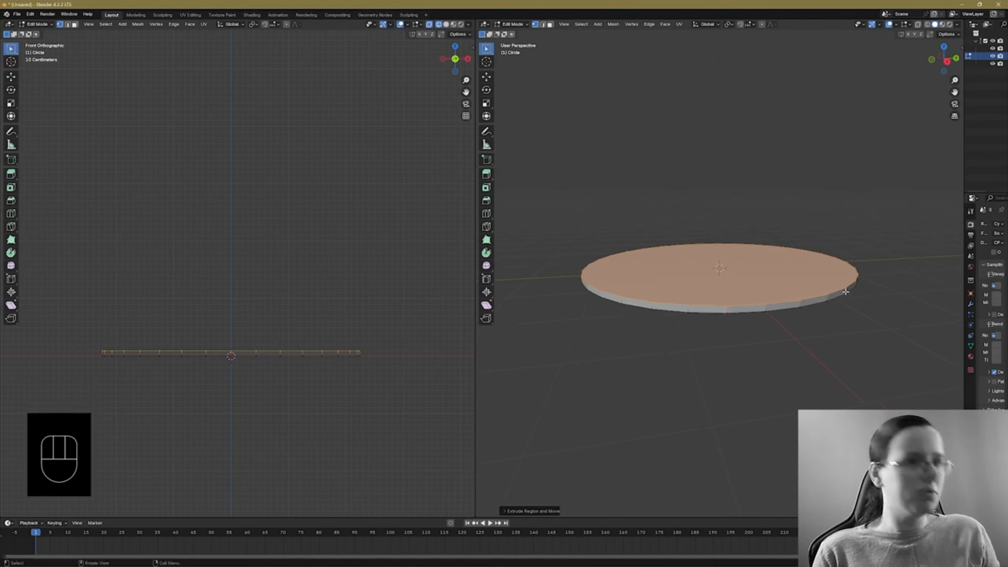
{"action": "key", "text": "s"}
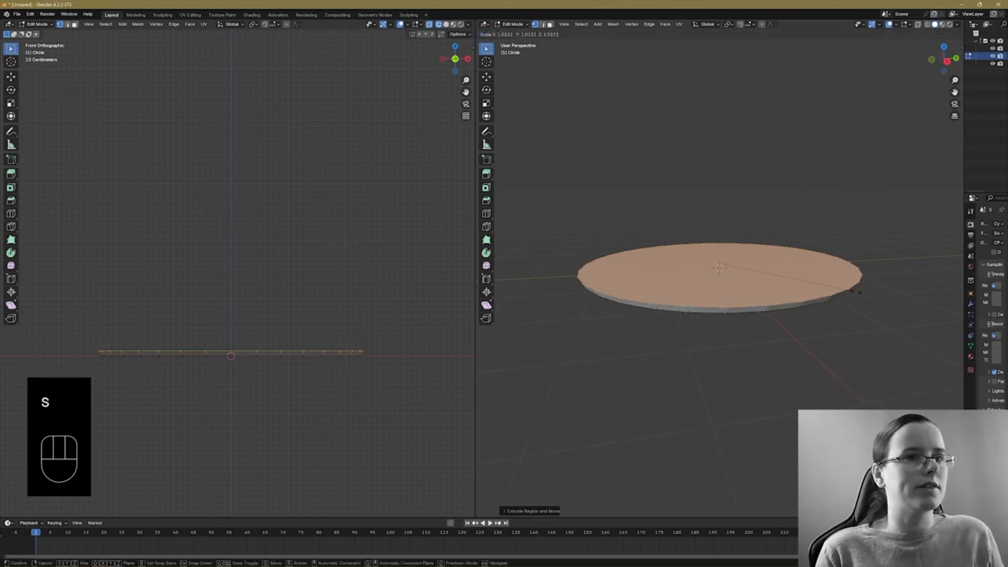
{"action": "left_click", "coordinate": [857, 292]}
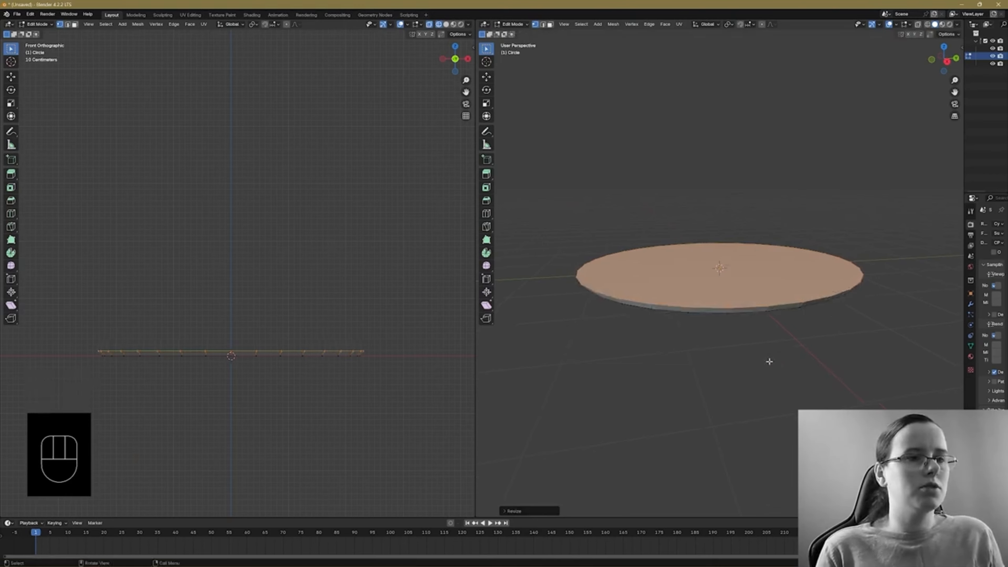
Extrude the top face upward again and scale it by about 1.04 to flare the rounded base
{"action": "middle_click_drag", "start_coordinate": [762, 354], "coordinate": [866, 344]}
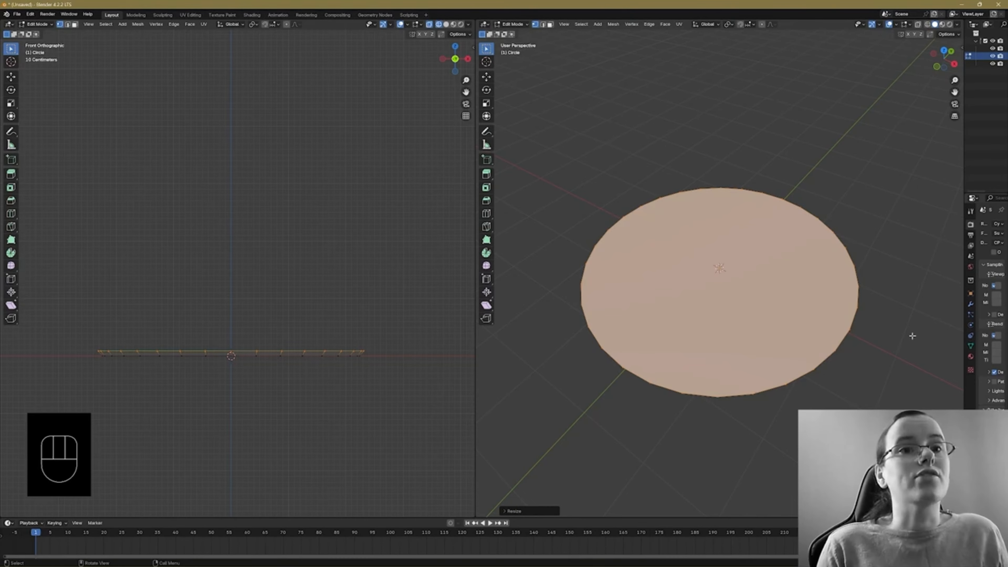
{"action": "middle_click_drag", "start_coordinate": [911, 338], "coordinate": [867, 301]}
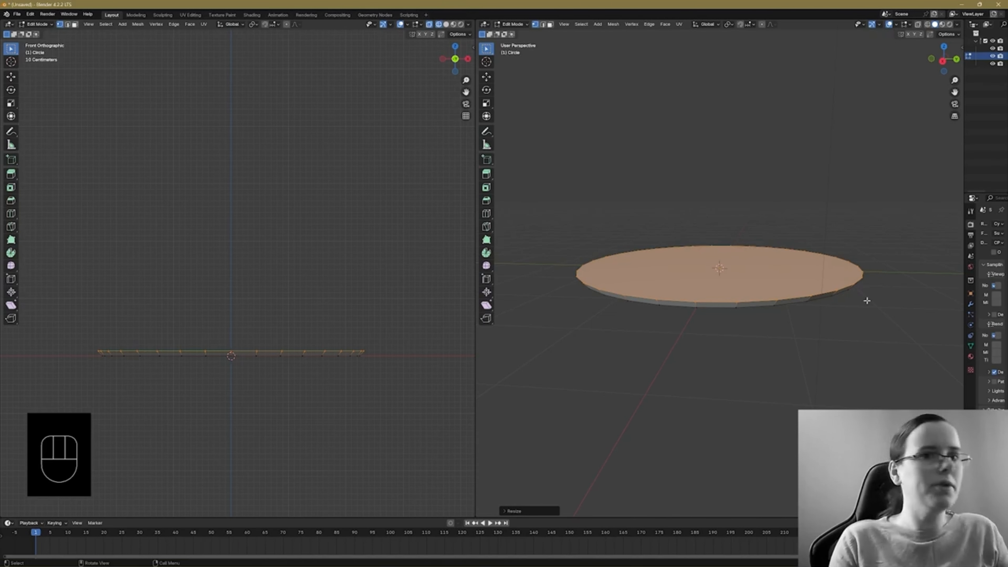
{"action": "key", "text": "e"}
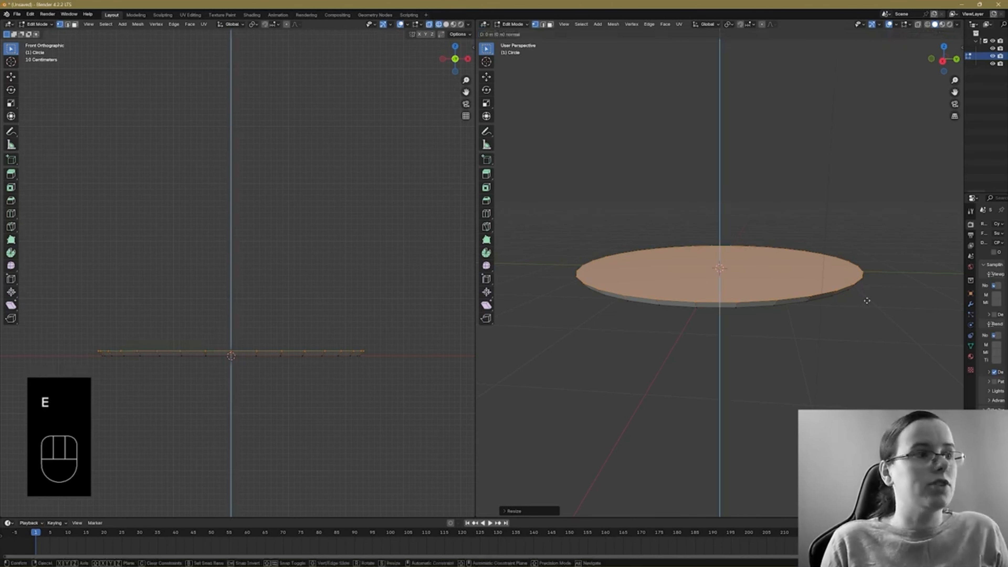
{"action": "left_click", "coordinate": [864, 284]}
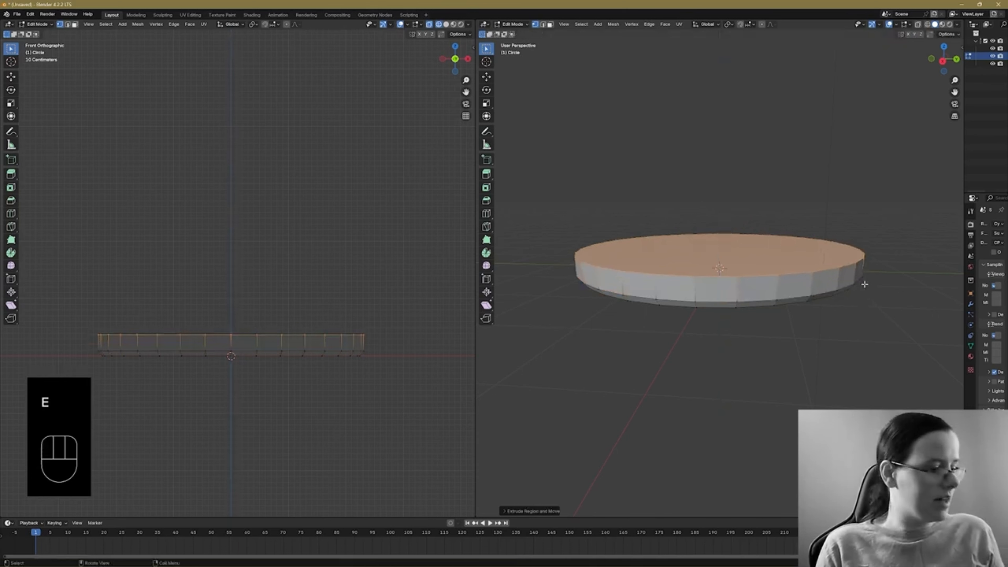
{"action": "key", "text": "s"}
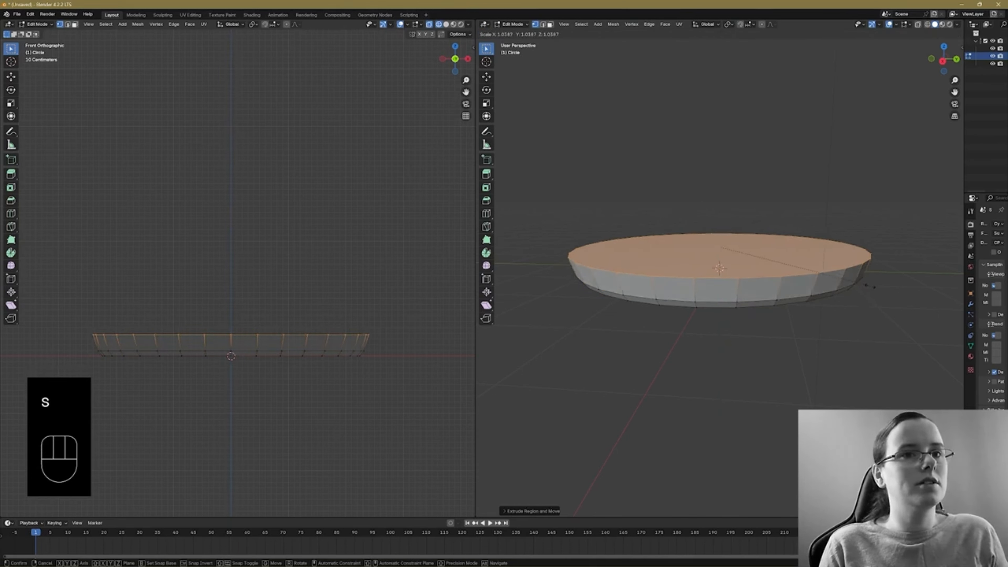
{"action": "left_click", "coordinate": [869, 286]}
Add a tier widened by about 1.02 to the vessel's wall, and extrude a straight section about 0.77 m above it
{"action": "key", "text": "e"}
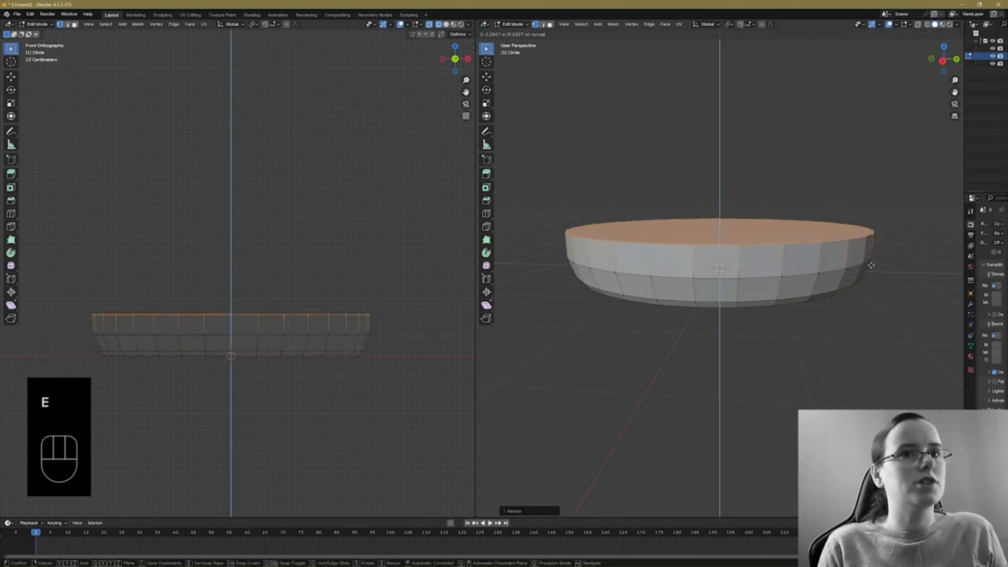
{"action": "left_click", "coordinate": [871, 260]}
{"action": "key", "text": "s"}
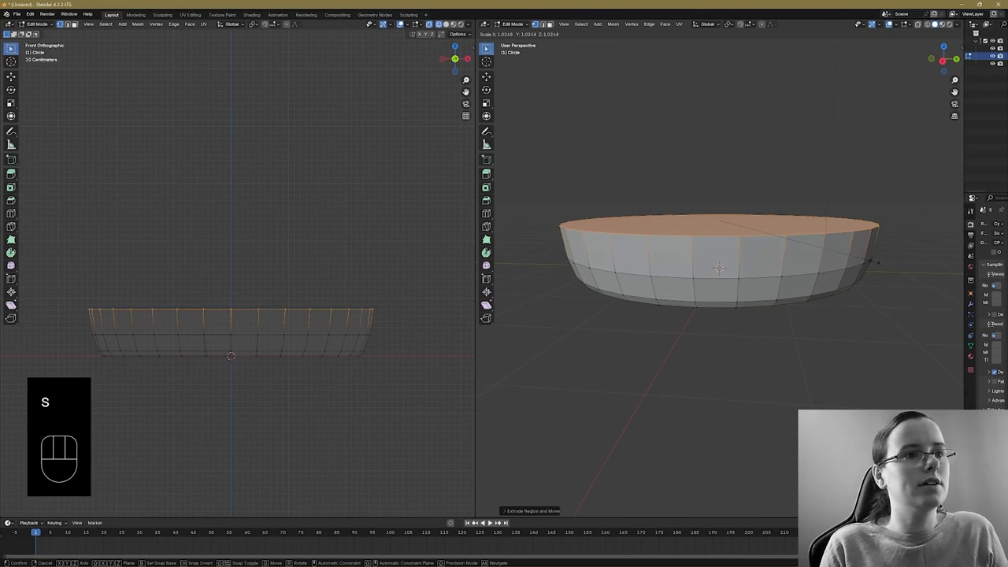
{"action": "left_click", "coordinate": [876, 262]}
{"action": "key", "text": "e"}
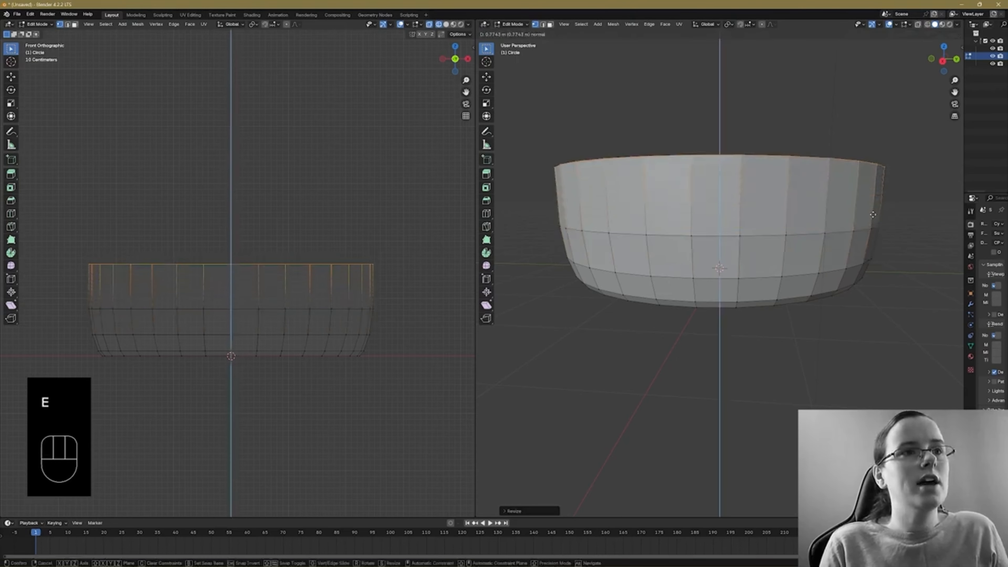
{"action": "left_click", "coordinate": [873, 215]}
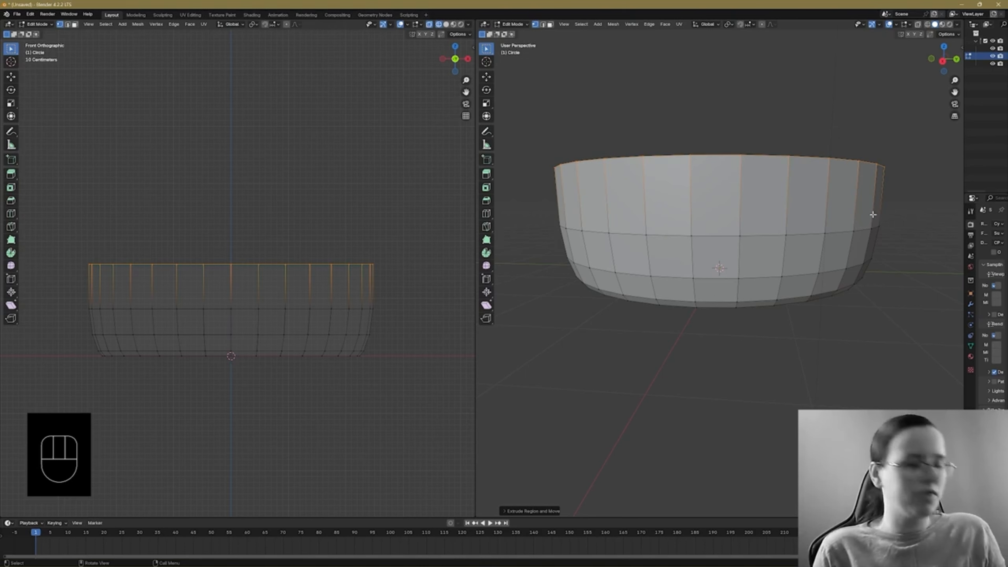
Extrude another wall section from the top face, widen it very slightly and raise it along the Z axis
{"action": "key", "text": "e"}
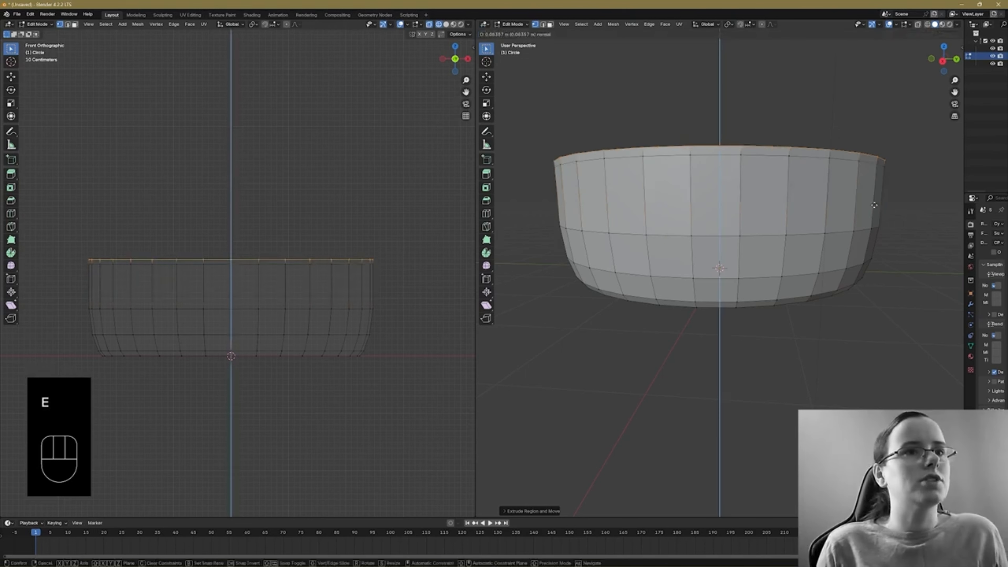
{"action": "key", "text": "s"}
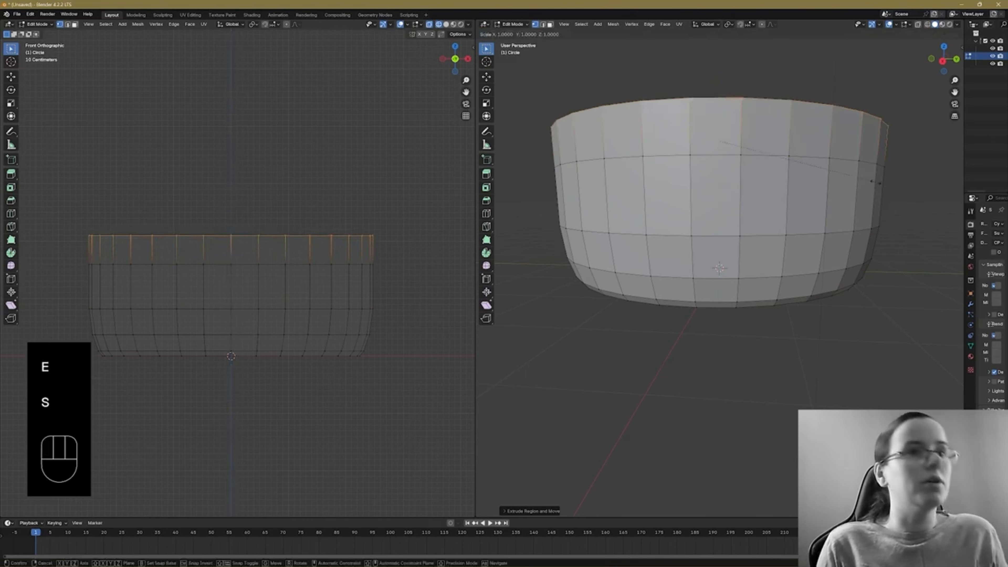
{"action": "left_click", "coordinate": [876, 182]}
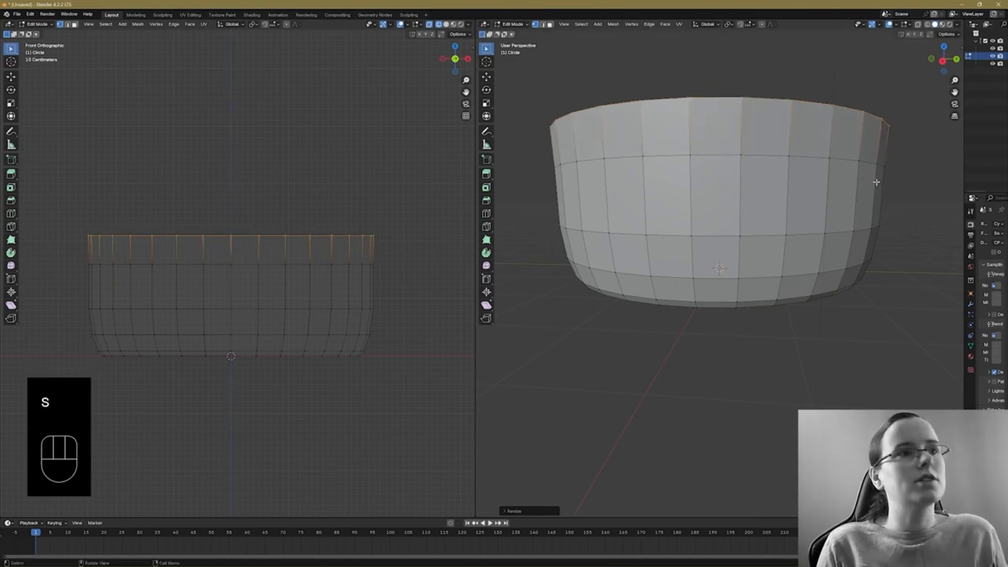
{"action": "key", "text": "g"}
{"action": "middle_click", "coordinate": [853, 189]}
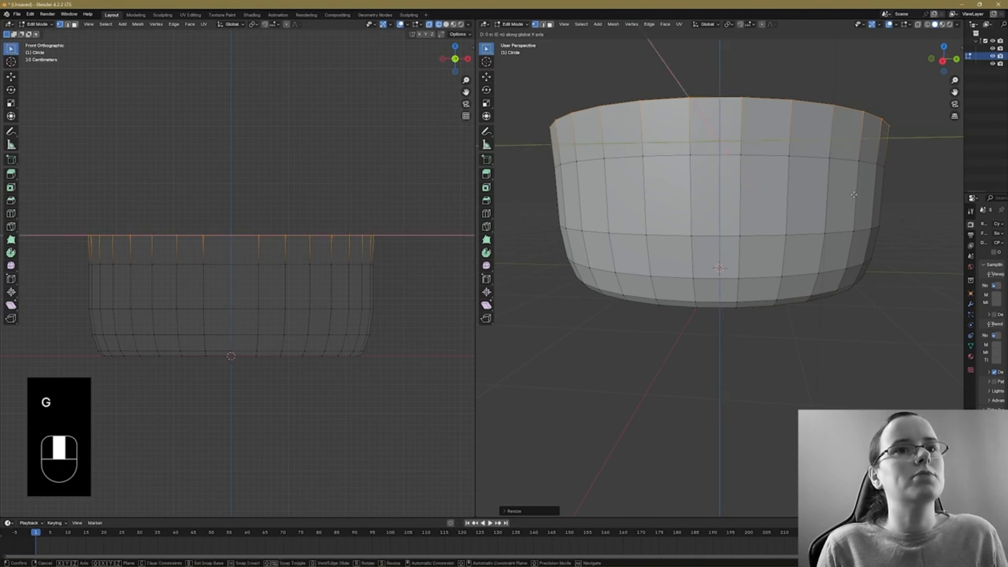
{"action": "left_click", "coordinate": [854, 163]}
Extrude the top face upward for one more wall section and scale it by about 1.002
{"action": "middle_click_drag", "start_coordinate": [850, 191], "coordinate": [844, 205]}
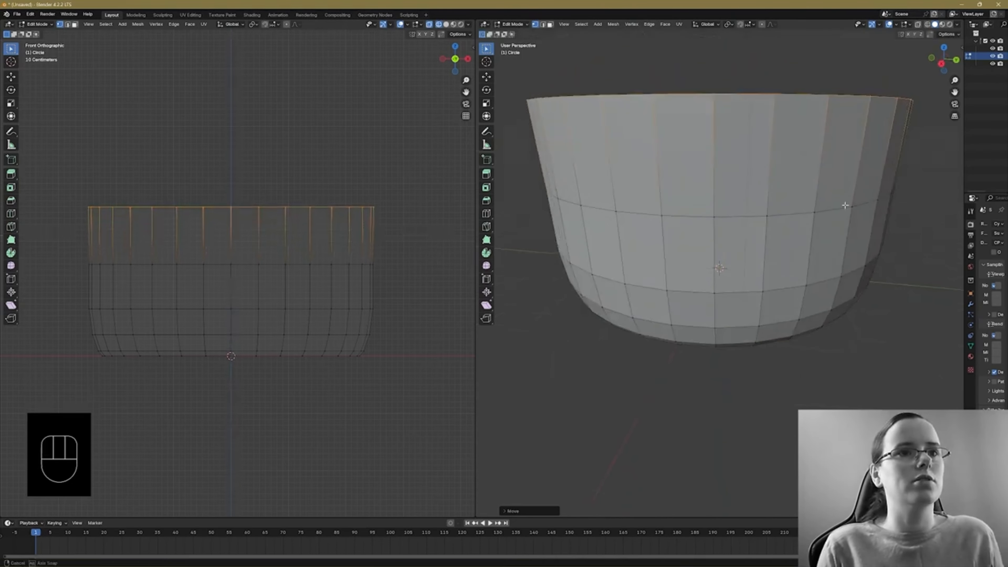
{"action": "scroll", "coordinate": [840, 212], "scroll_direction": "down", "scroll_amount": 2}
{"action": "scroll", "coordinate": [833, 214], "scroll_direction": "up", "scroll_amount": 1}
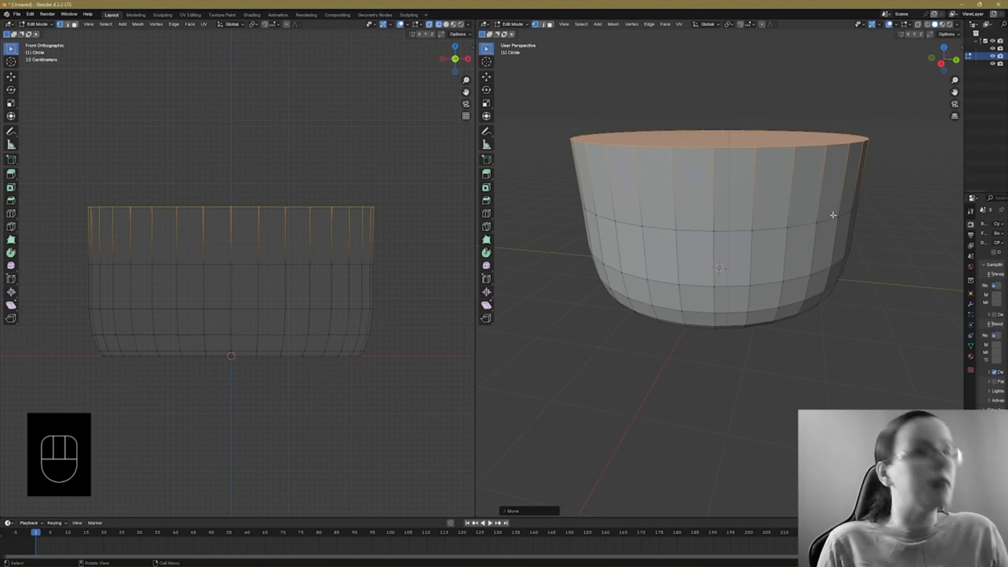
{"action": "key", "text": "e"}
{"action": "left_click", "coordinate": [830, 183]}
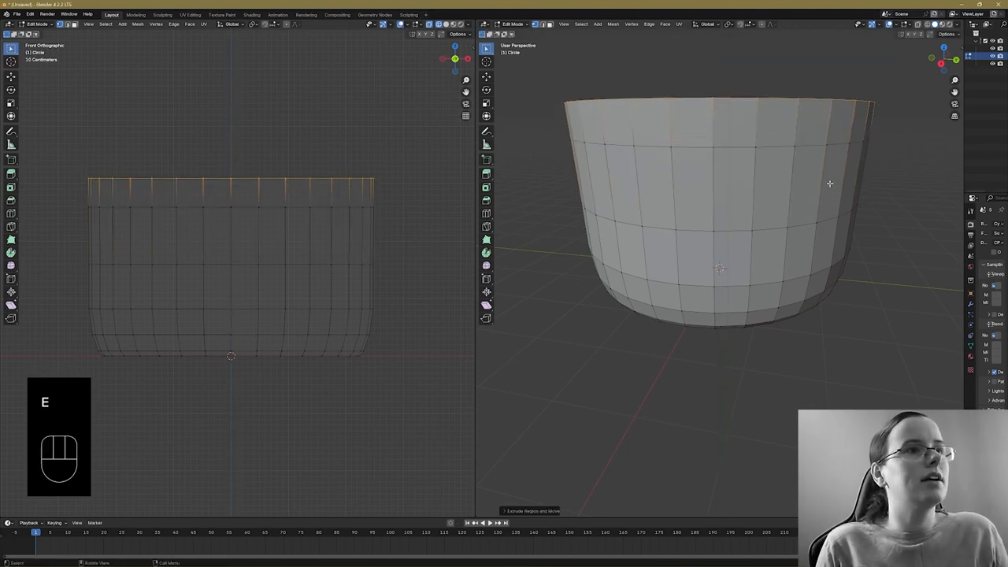
{"action": "key", "text": "s"}
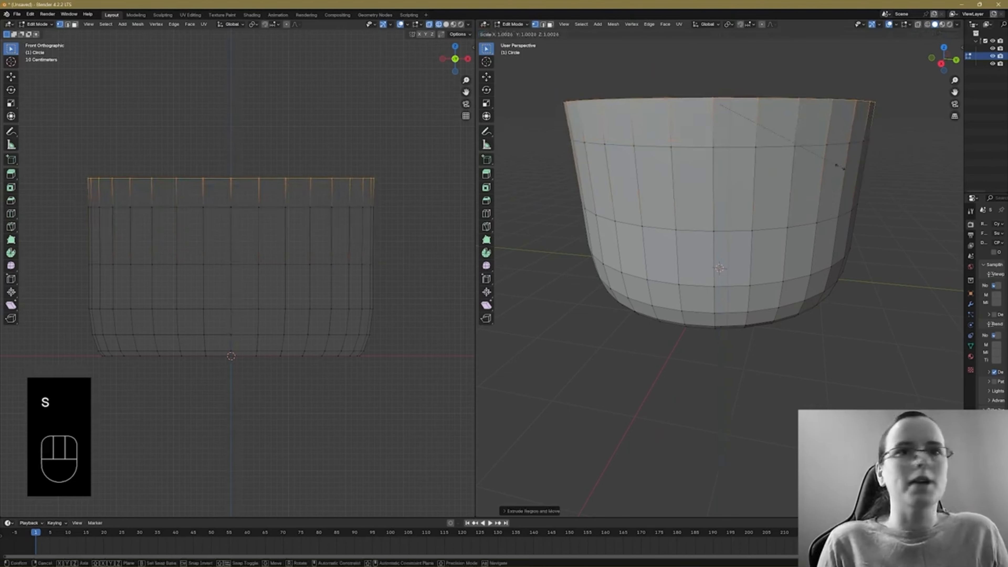
{"action": "left_click", "coordinate": [838, 166]}
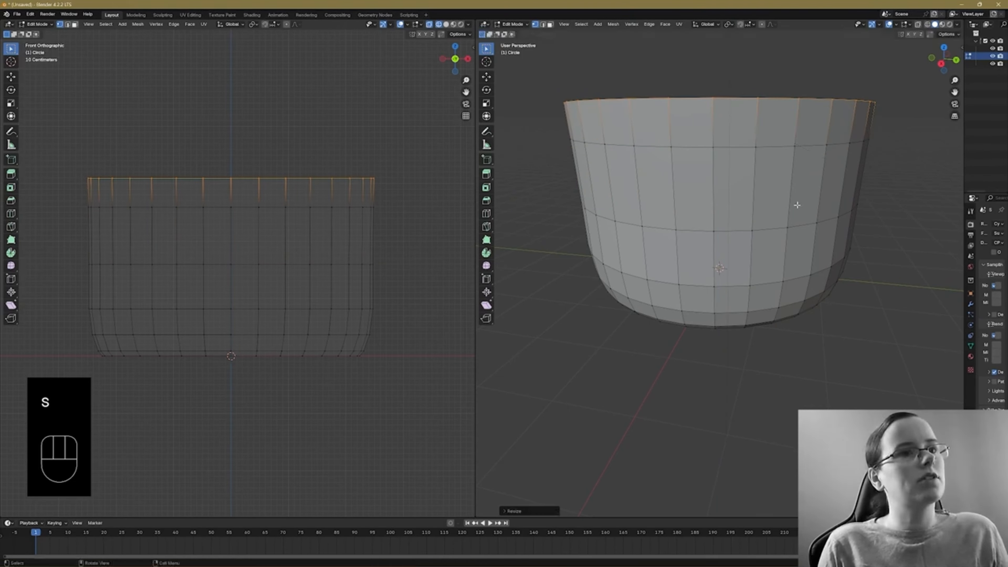
Extrude the top face upward by about 0.03 m to form a thin band at the vessel's upper edge
{"action": "middle_click_drag", "start_coordinate": [787, 214], "coordinate": [818, 163]}
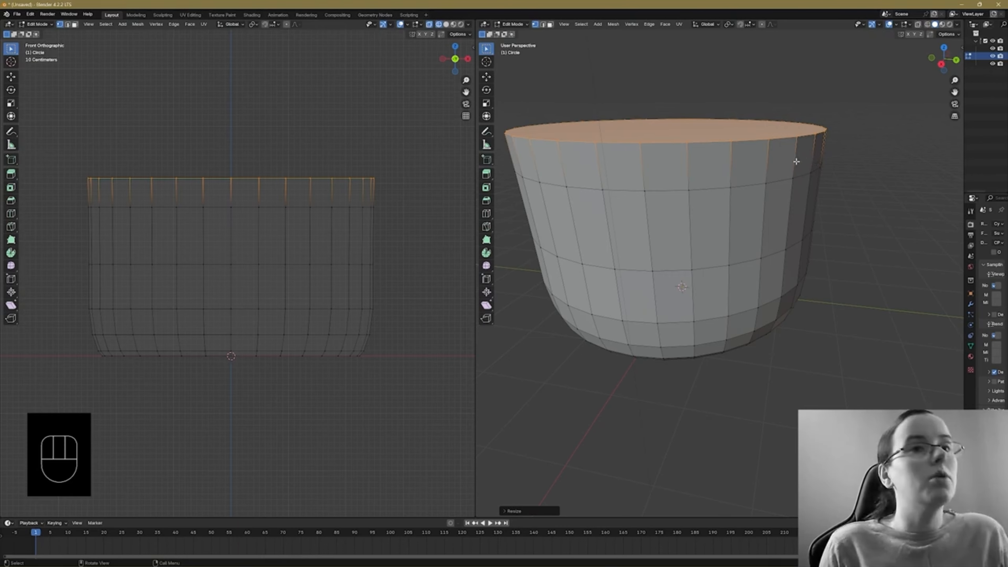
{"action": "key", "text": "e"}
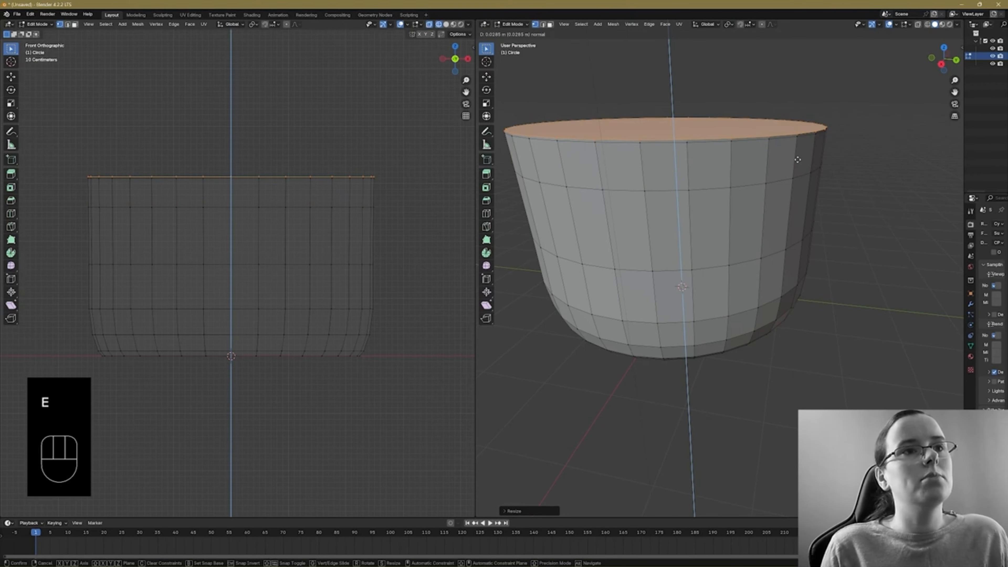
{"action": "left_click", "coordinate": [798, 160]}
{"action": "scroll", "coordinate": [367, 181], "scroll_direction": "up", "scroll_amount": 5}
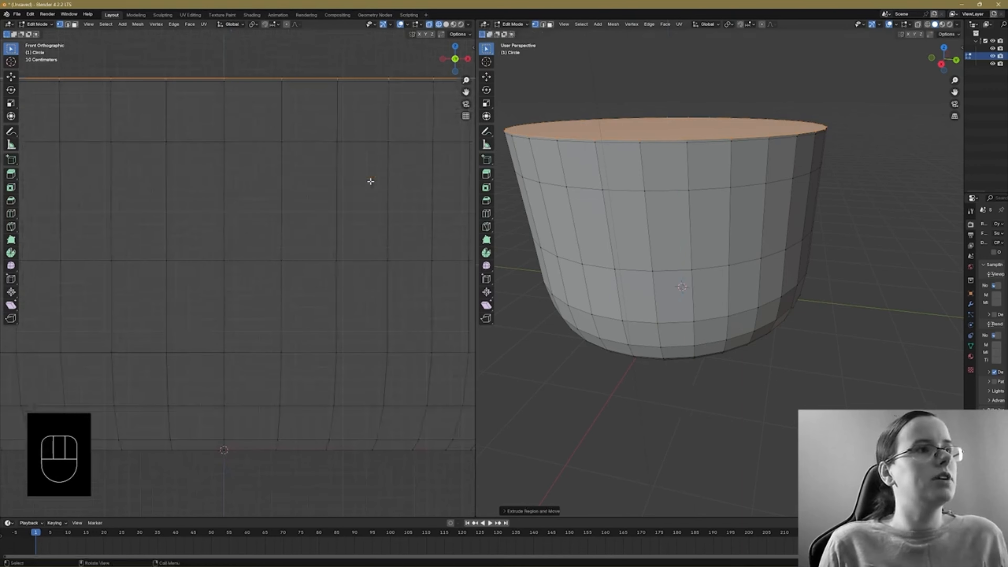
{"action": "middle_click_drag", "start_coordinate": [408, 131], "coordinate": [170, 201], "text": "shift"}
{"action": "scroll", "coordinate": [274, 155], "scroll_direction": "up", "scroll_amount": 1}
{"action": "scroll", "coordinate": [276, 155], "scroll_direction": "down", "scroll_amount": 2}
{"action": "scroll", "coordinate": [276, 155], "scroll_direction": "up", "scroll_amount": 1}
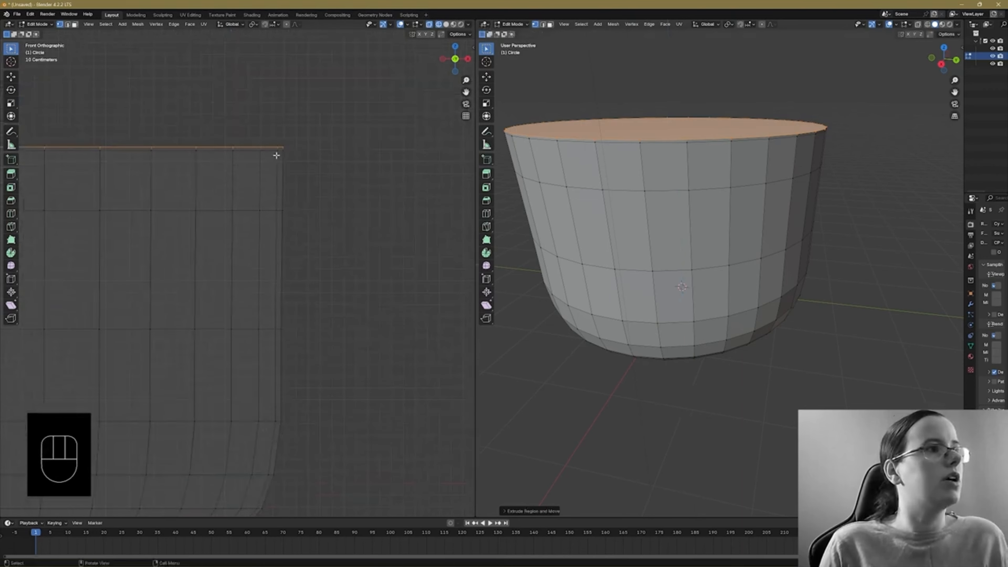
Scale the vessel's top face inward by about 0.99 to start rounding the outer lip
{"action": "scroll", "coordinate": [276, 160], "scroll_direction": "up", "scroll_amount": 4}
{"action": "middle_click_drag", "start_coordinate": [284, 176], "coordinate": [239, 332], "text": "shift"}
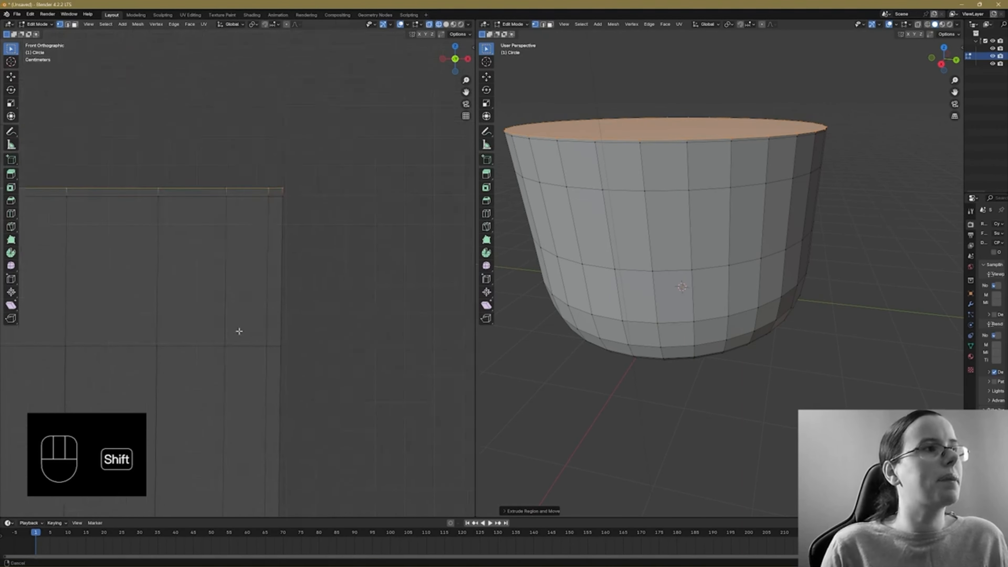
{"action": "scroll", "coordinate": [239, 331], "scroll_direction": "down", "scroll_amount": 1}
{"action": "scroll", "coordinate": [266, 250], "scroll_direction": "up", "scroll_amount": 3}
{"action": "middle_click_drag", "start_coordinate": [280, 189], "coordinate": [281, 214], "text": "shift"}
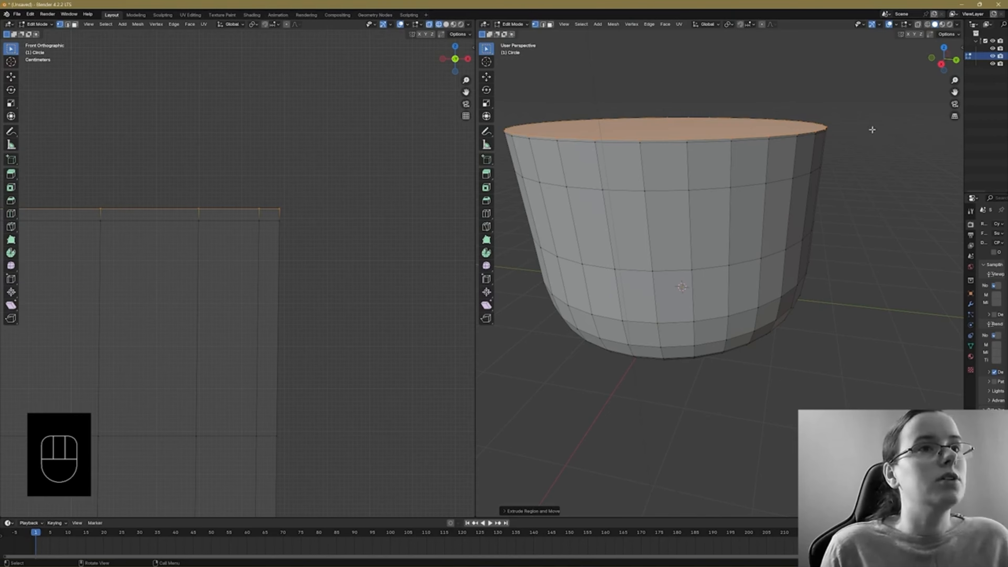
{"action": "key", "text": "s"}
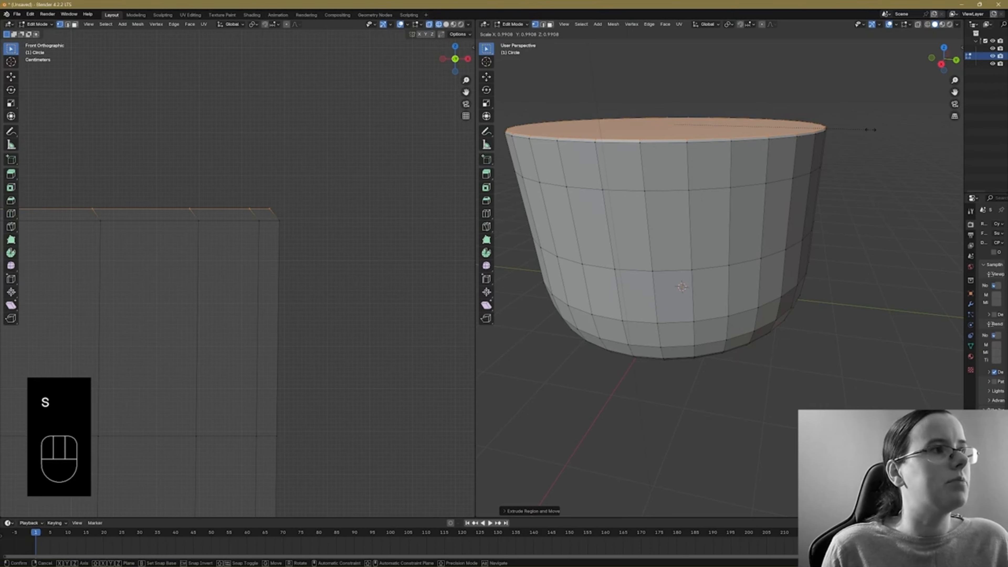
{"action": "left_click", "coordinate": [869, 130]}
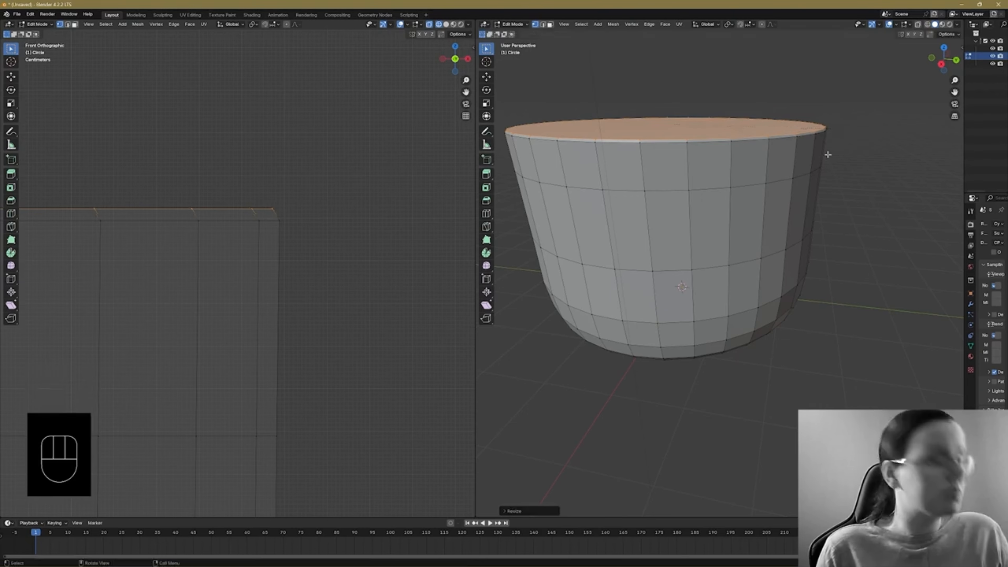
Extrude the top face slightly upward and scale it inward to continue the rounded outer lip
{"action": "key", "text": "e"}
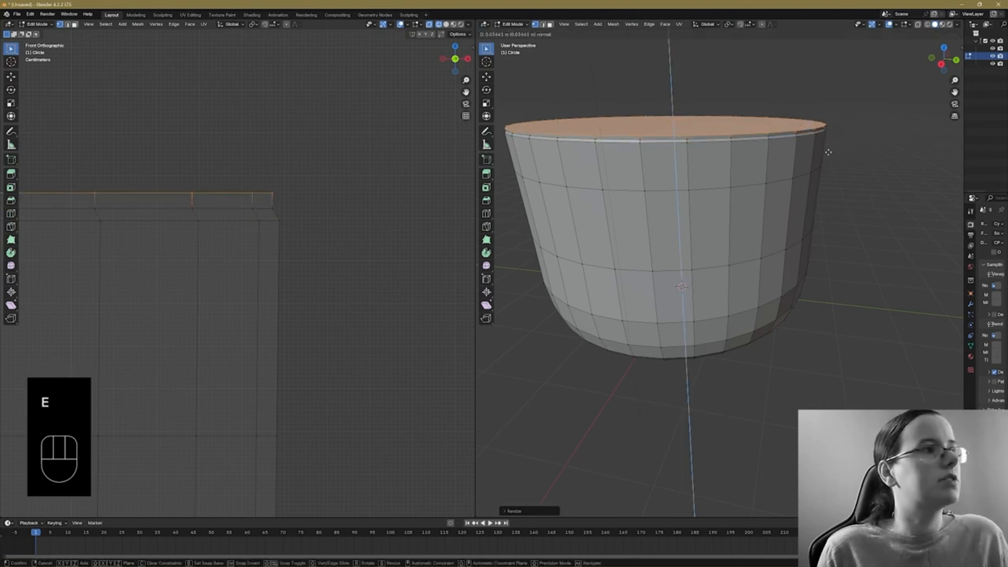
{"action": "left_click", "coordinate": [876, 139]}
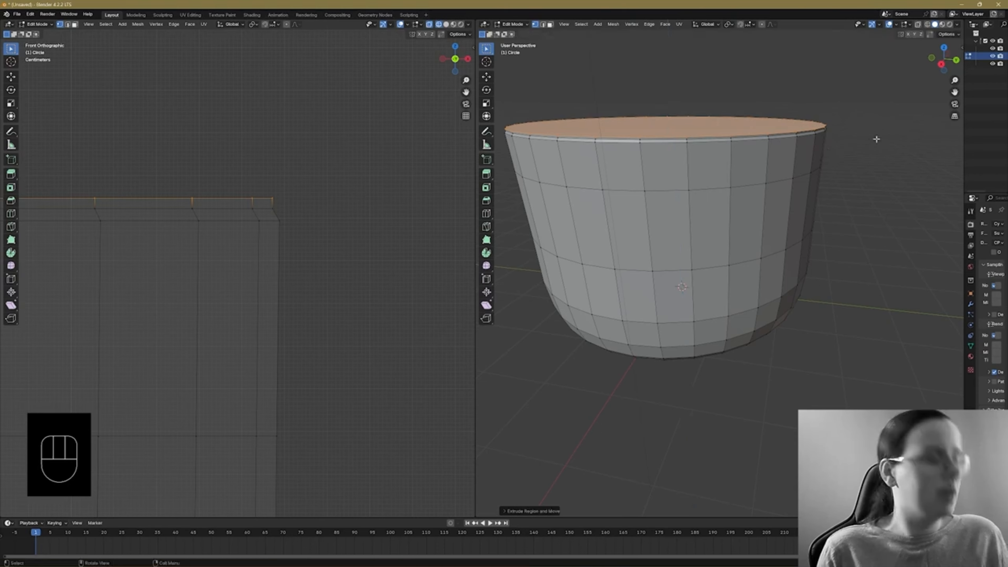
{"action": "key", "text": "s"}
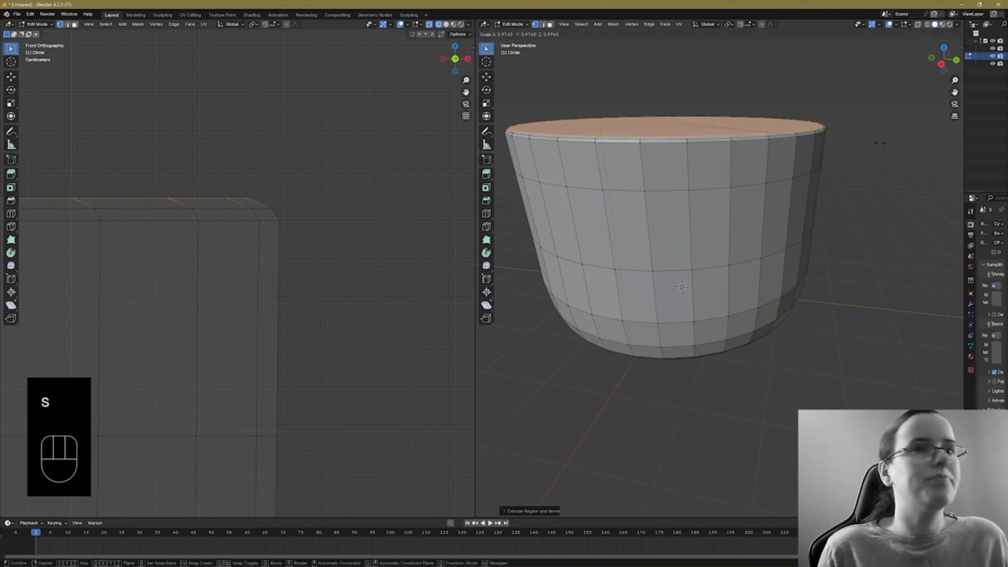
{"action": "left_click", "coordinate": [882, 144]}
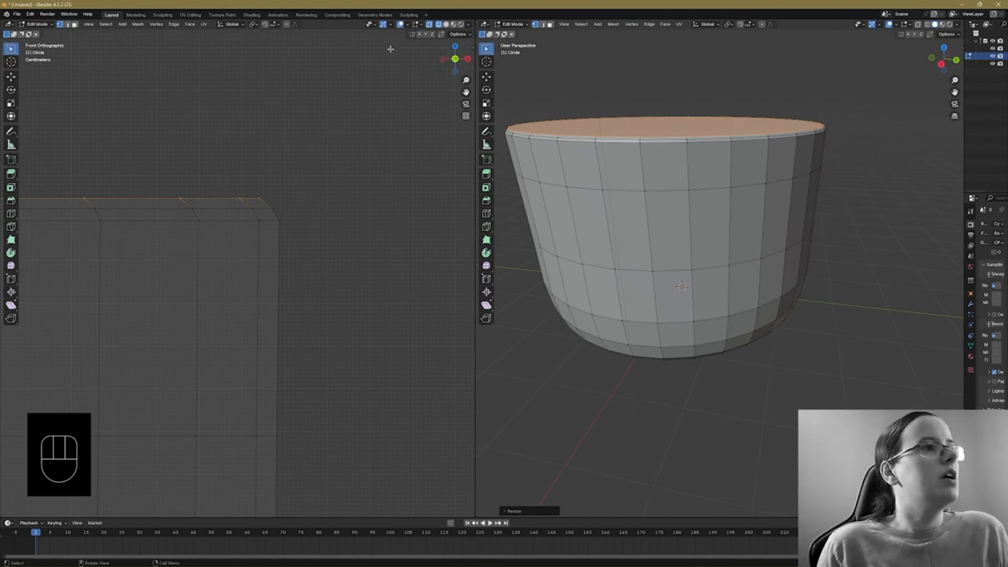
{"action": "left_click", "coordinate": [429, 25]}
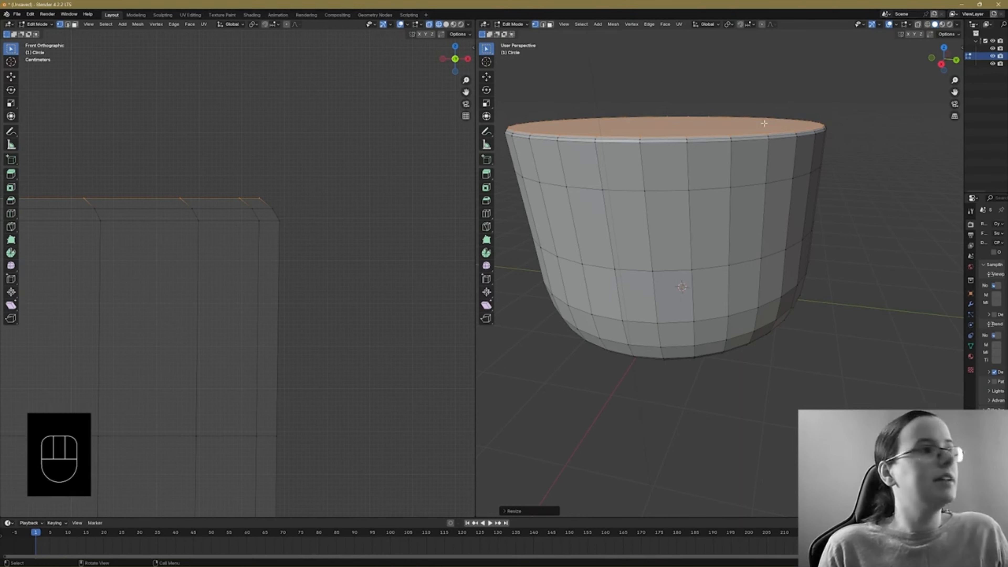
Extrude the top face in place and scale it slightly inward to form the rim's flat upper ring
{"action": "key", "text": "e"}
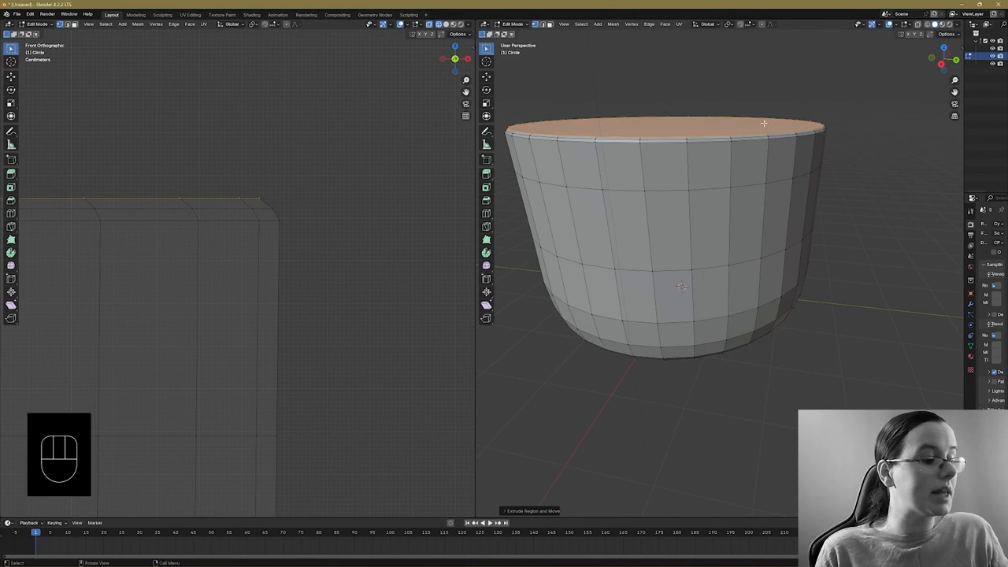
{"action": "key", "text": "s"}
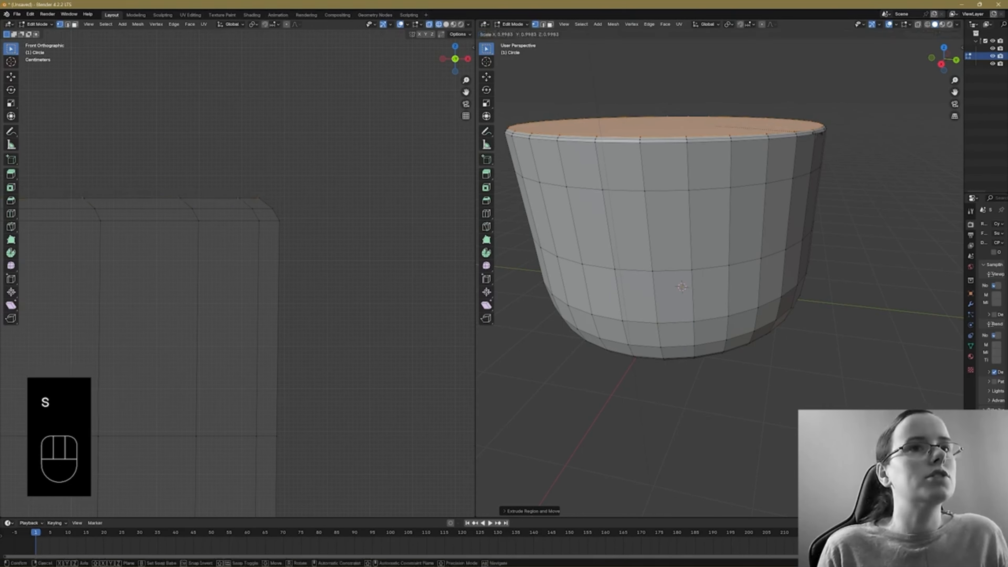
{"action": "left_click", "coordinate": [815, 134]}
{"action": "middle_click_drag", "start_coordinate": [814, 133], "coordinate": [839, 242]}
{"action": "scroll", "coordinate": [839, 242], "scroll_direction": "up", "scroll_amount": 3}
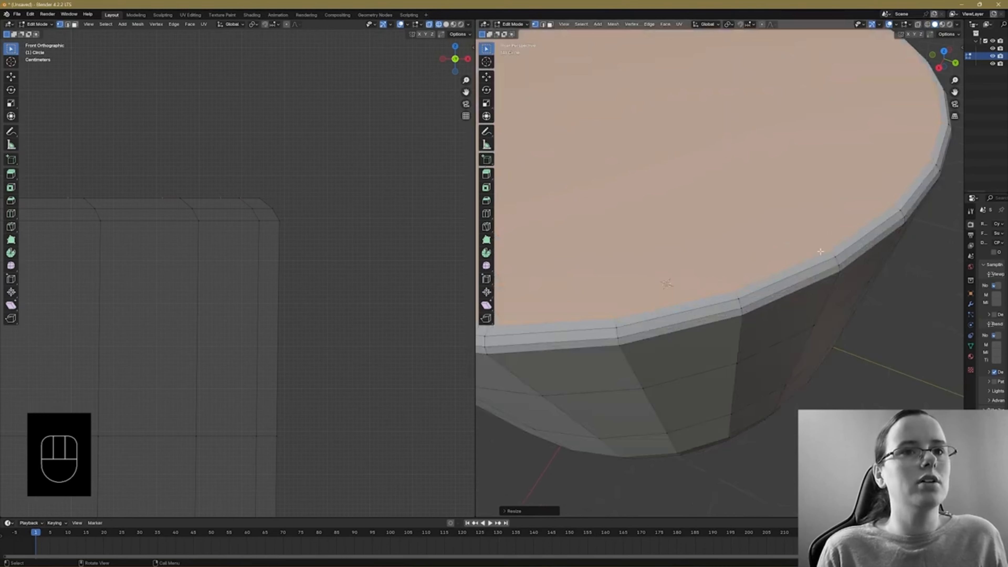
{"action": "middle_click_drag", "start_coordinate": [830, 281], "coordinate": [858, 276]}
{"action": "middle_click_drag", "start_coordinate": [863, 149], "coordinate": [785, 213], "text": "shift"}
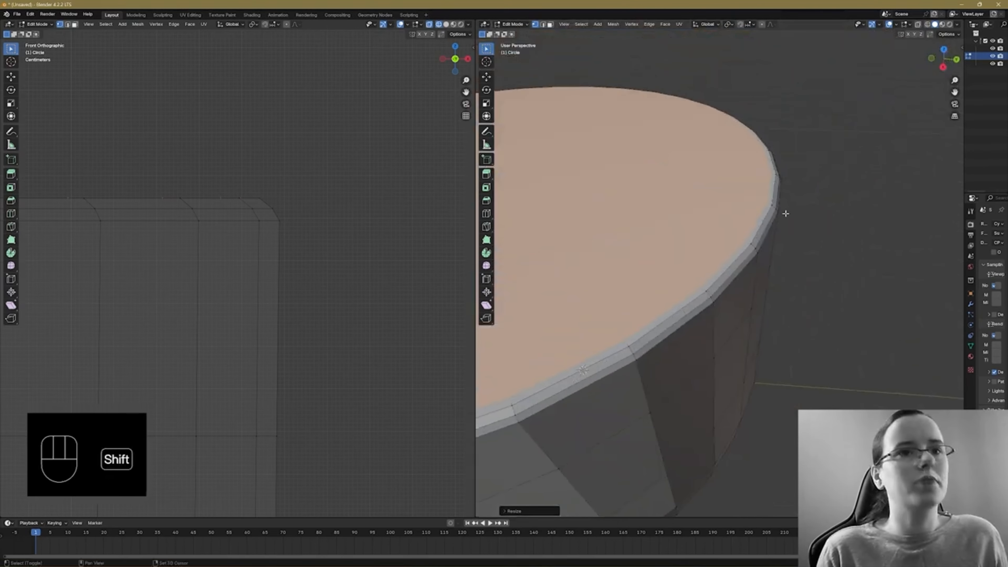
{"action": "middle_click_drag", "start_coordinate": [733, 244], "coordinate": [758, 237]}
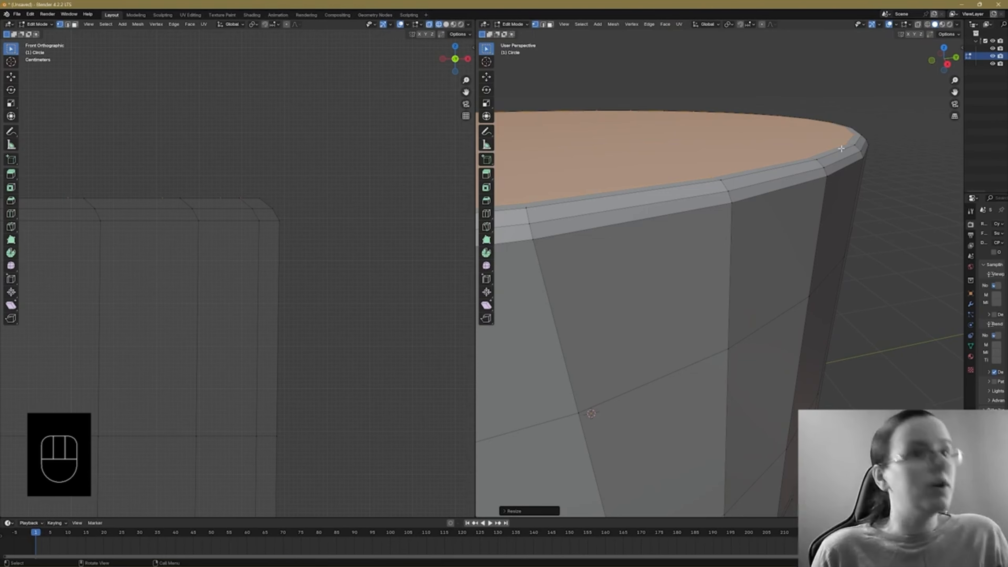
Extrude the inner face down about 0.02 m scaled by about 0.987, and add a straight section about 0.035 m below it
{"action": "key", "text": "e"}
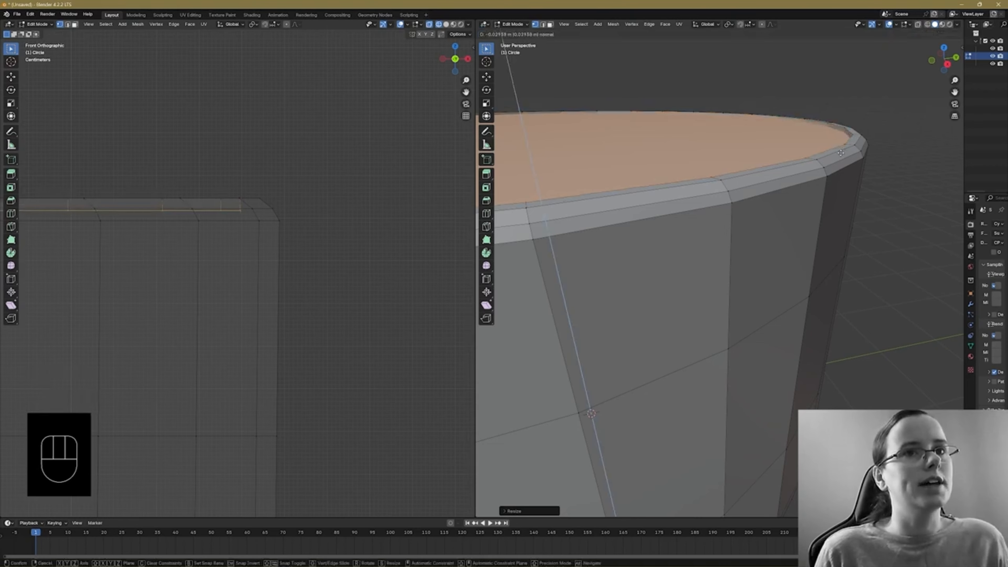
{"action": "left_click", "coordinate": [841, 153]}
{"action": "key", "text": "s"}
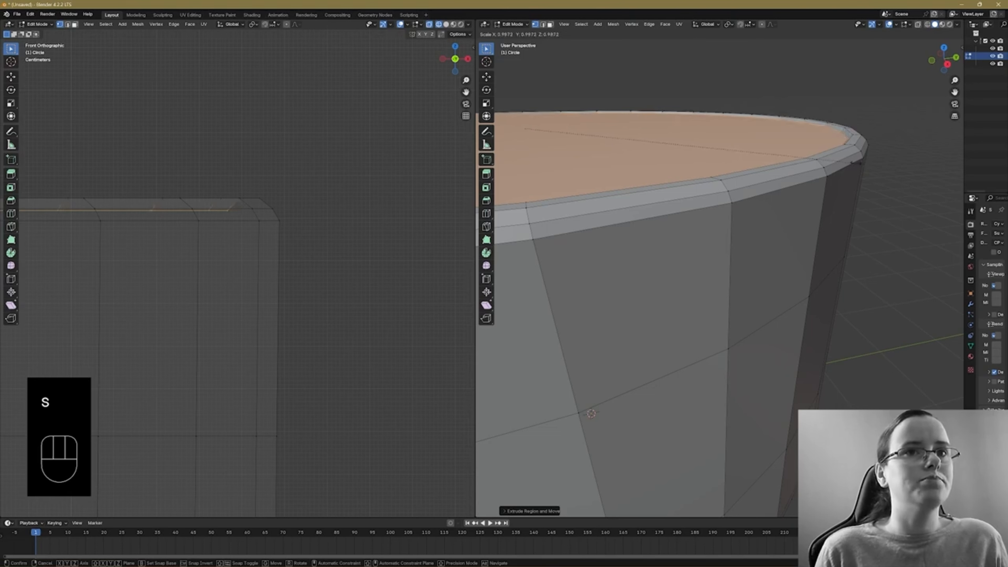
{"action": "left_click", "coordinate": [856, 163]}
{"action": "key", "text": "e"}
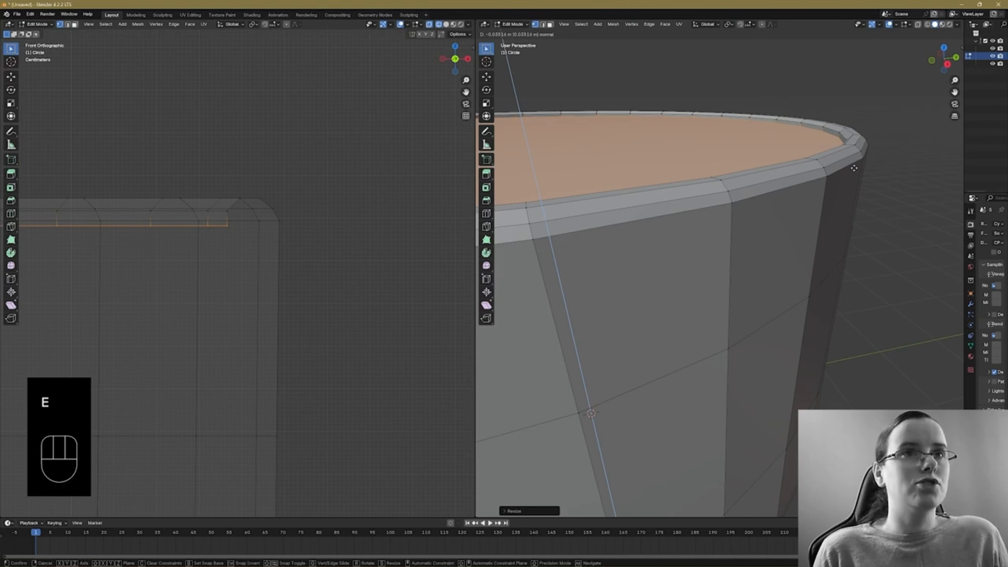
{"action": "left_click", "coordinate": [854, 168]}
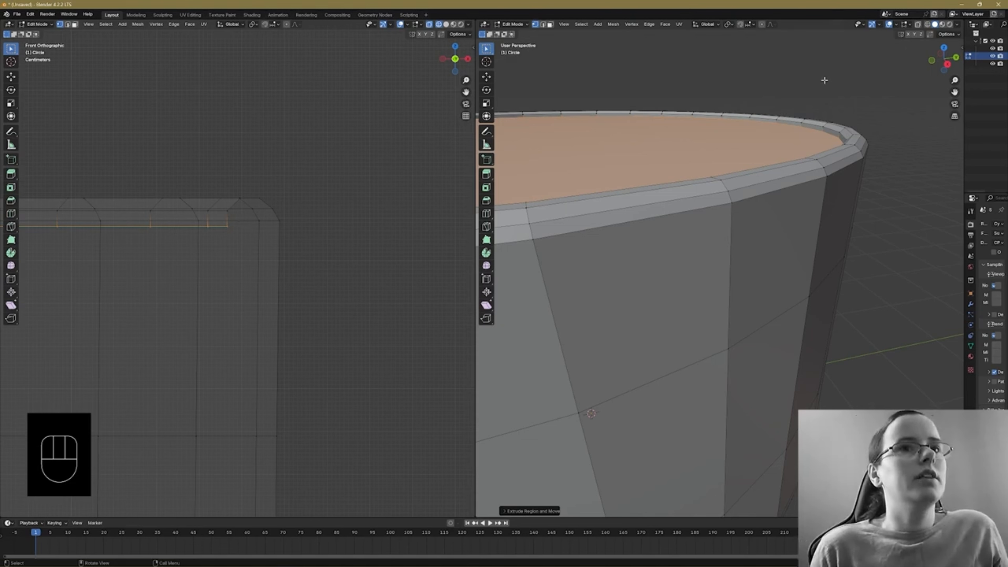
Extrude the inner face down about 0.02 m and widen it slightly to undercut the inner lip
{"action": "key", "text": "e"}
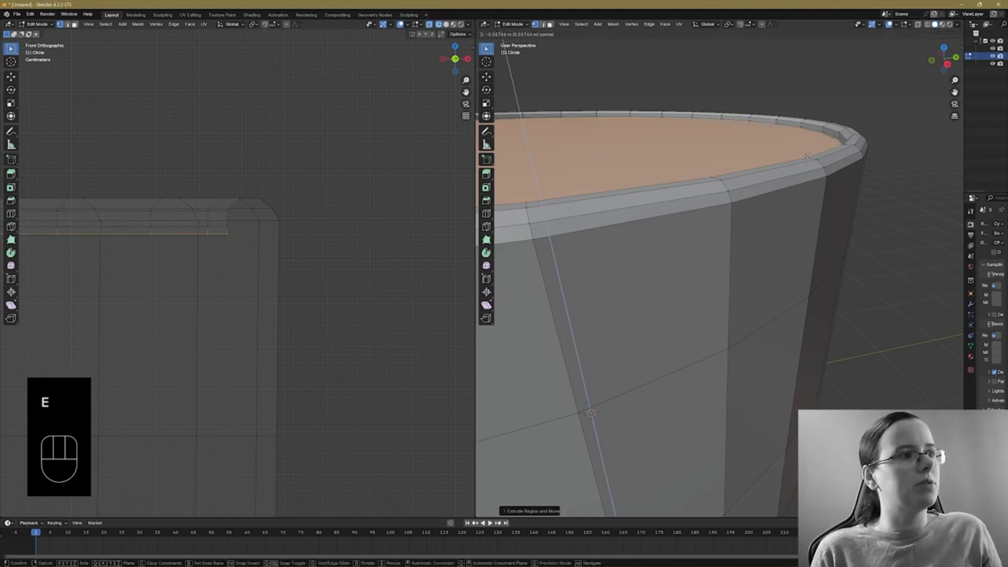
{"action": "left_click", "coordinate": [809, 156]}
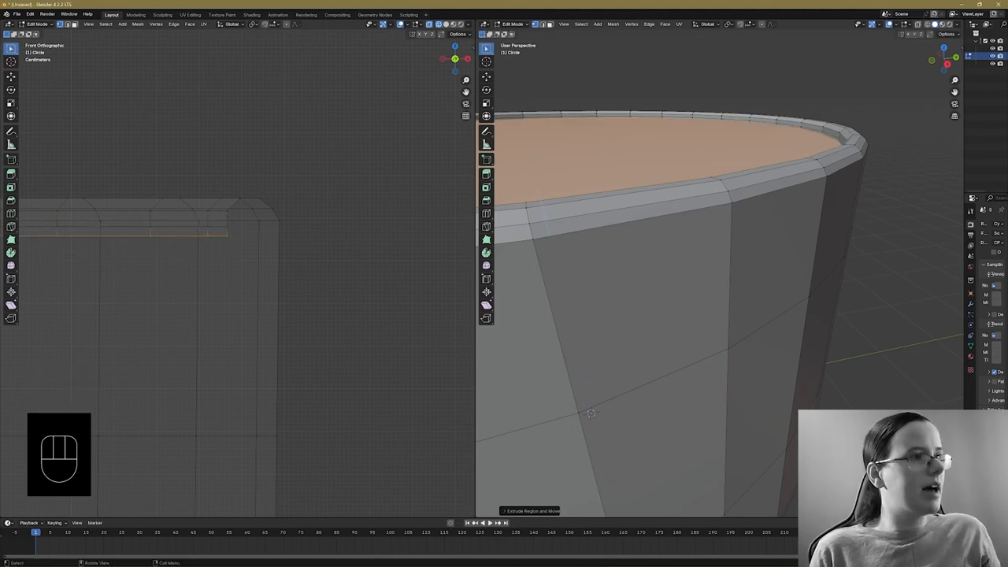
{"action": "key", "text": "s"}
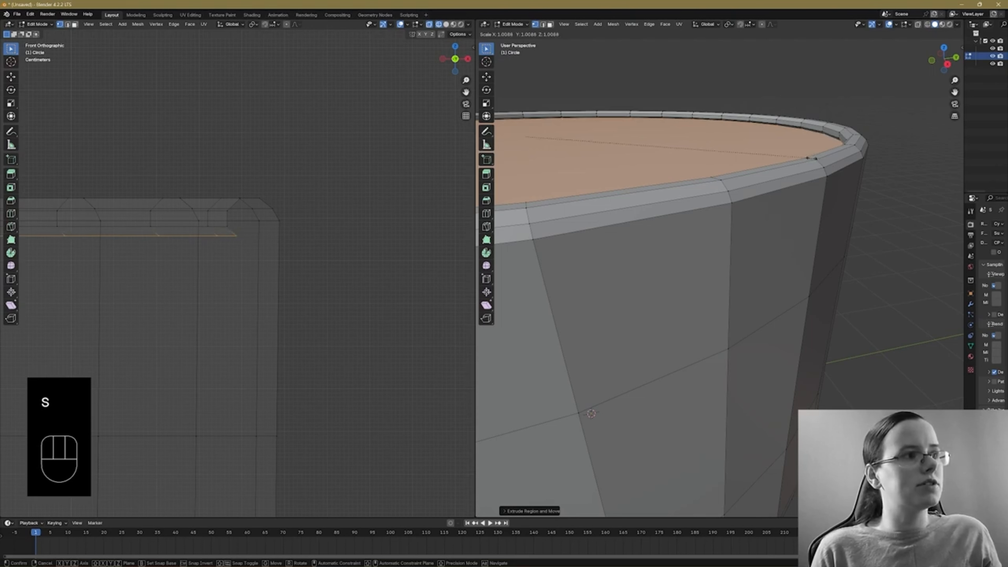
{"action": "left_click", "coordinate": [810, 158]}
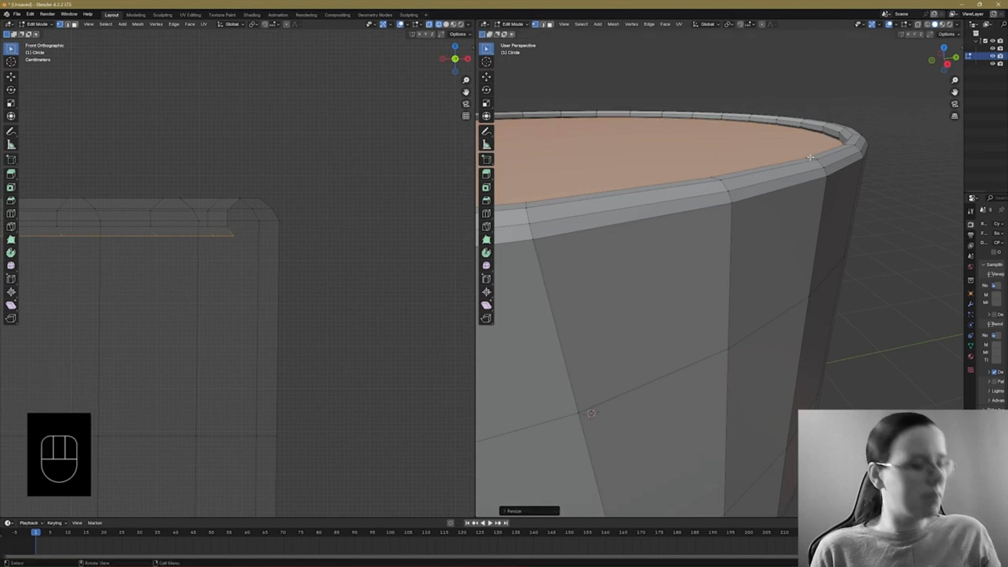
Extrude the inner face straight down in two wall sections, each ending level with the corresponding edge loop of the outer wall
{"action": "key", "text": "e"}
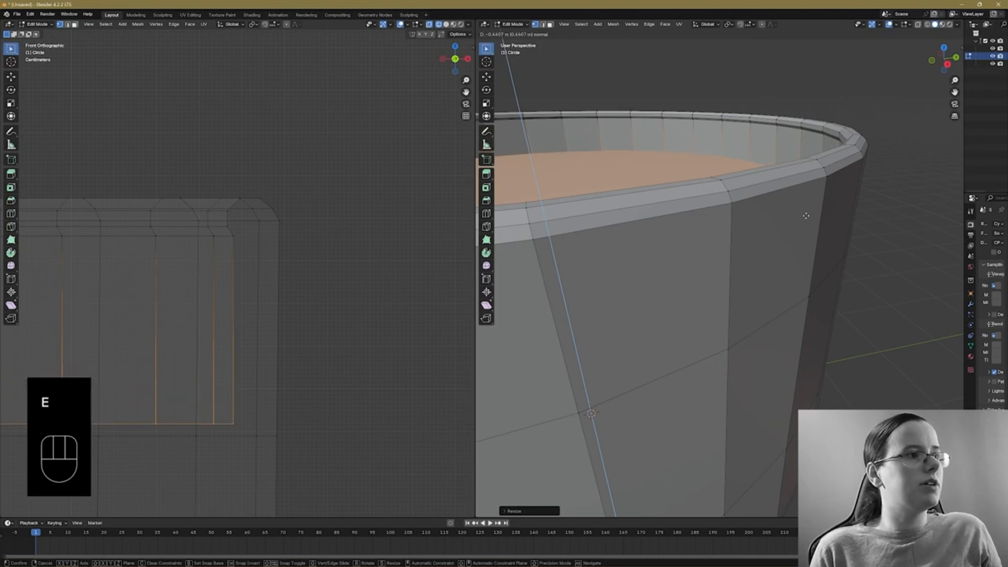
{"action": "left_click", "coordinate": [502, 272]}
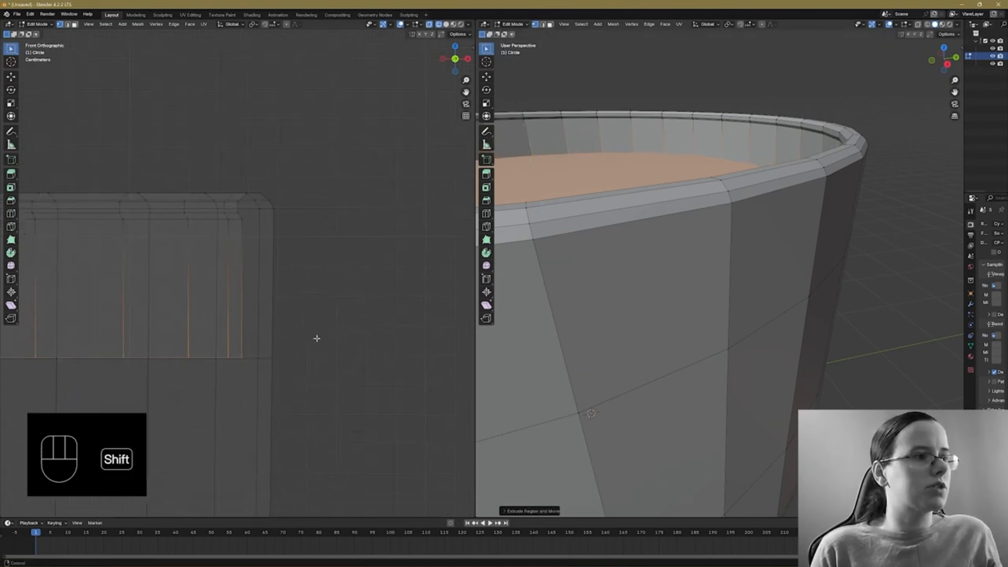
{"action": "middle_click_drag", "start_coordinate": [315, 338], "coordinate": [390, 196], "text": "shift"}
{"action": "scroll", "coordinate": [385, 212], "scroll_direction": "down", "scroll_amount": 2}
{"action": "middle_click_drag", "start_coordinate": [313, 315], "coordinate": [364, 236], "text": "shift"}
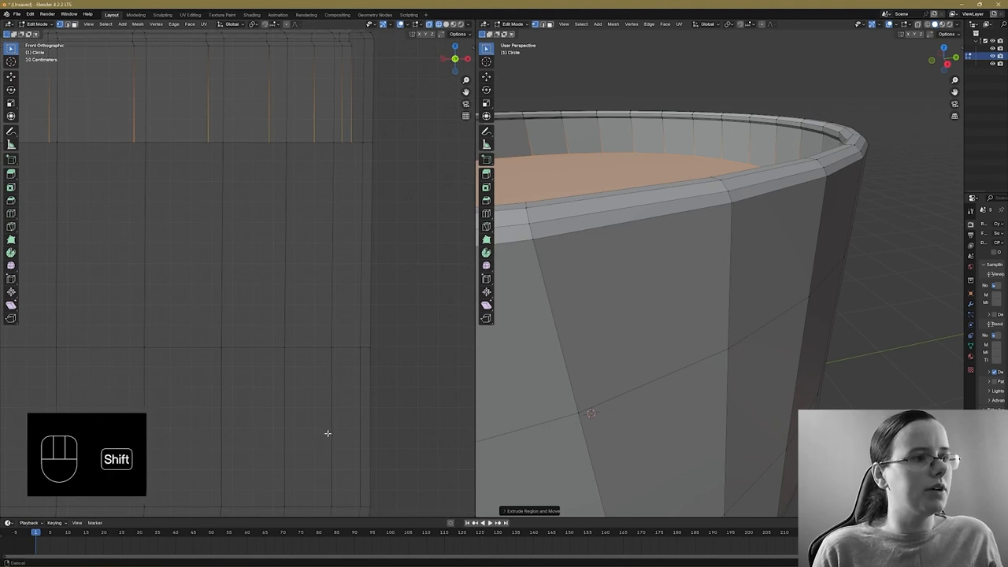
{"action": "middle_click_drag", "start_coordinate": [329, 432], "coordinate": [330, 353], "text": "shift"}
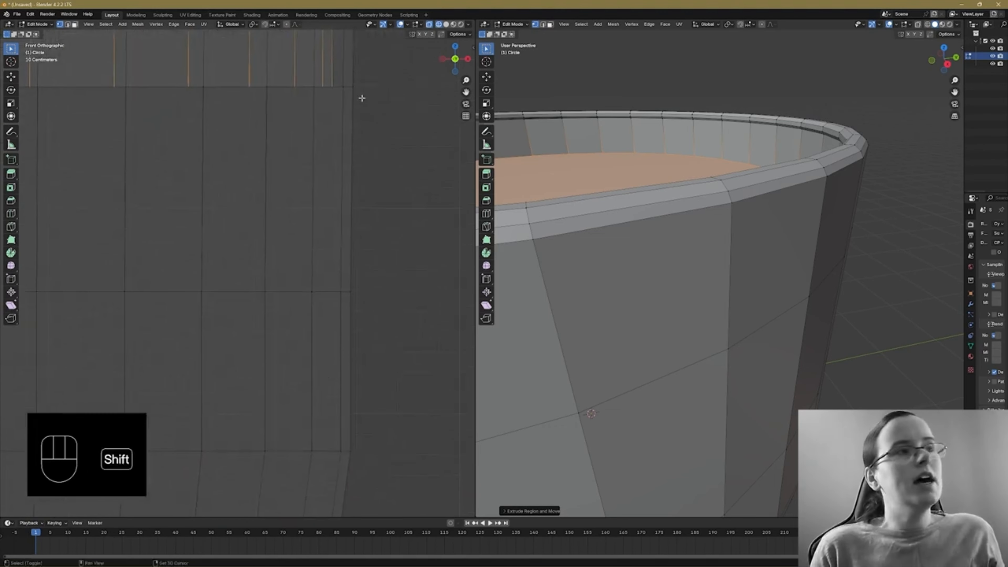
{"action": "middle_click_drag", "start_coordinate": [360, 97], "coordinate": [345, 250], "text": "shift"}
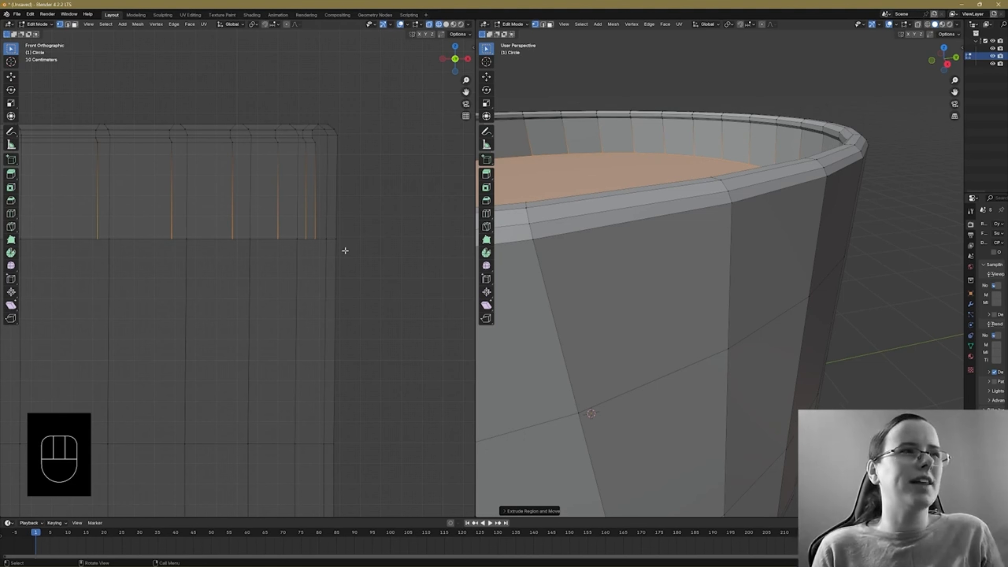
{"action": "scroll", "coordinate": [327, 312], "scroll_direction": "down", "scroll_amount": 1}
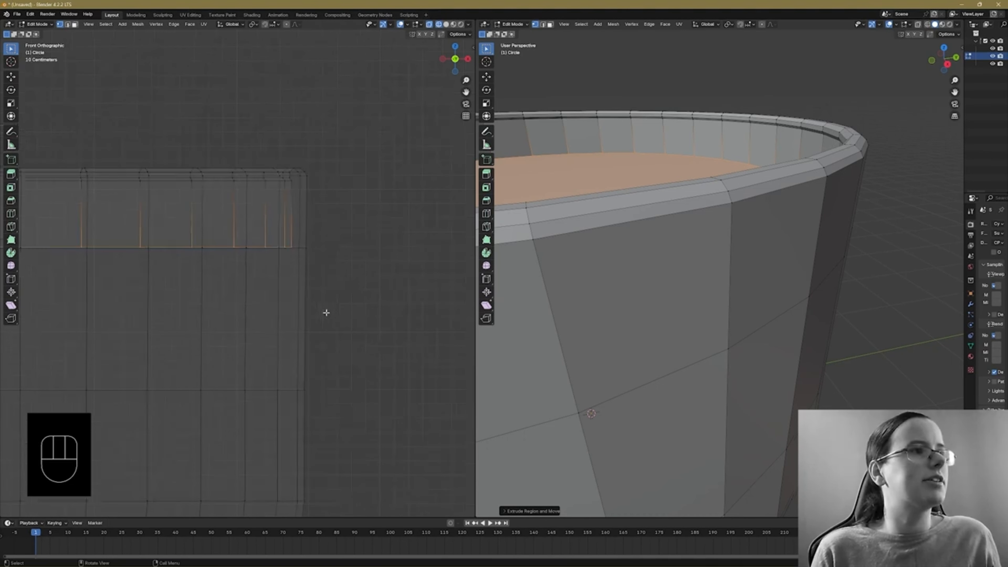
{"action": "middle_click_drag", "start_coordinate": [327, 313], "coordinate": [374, 241], "text": "shift"}
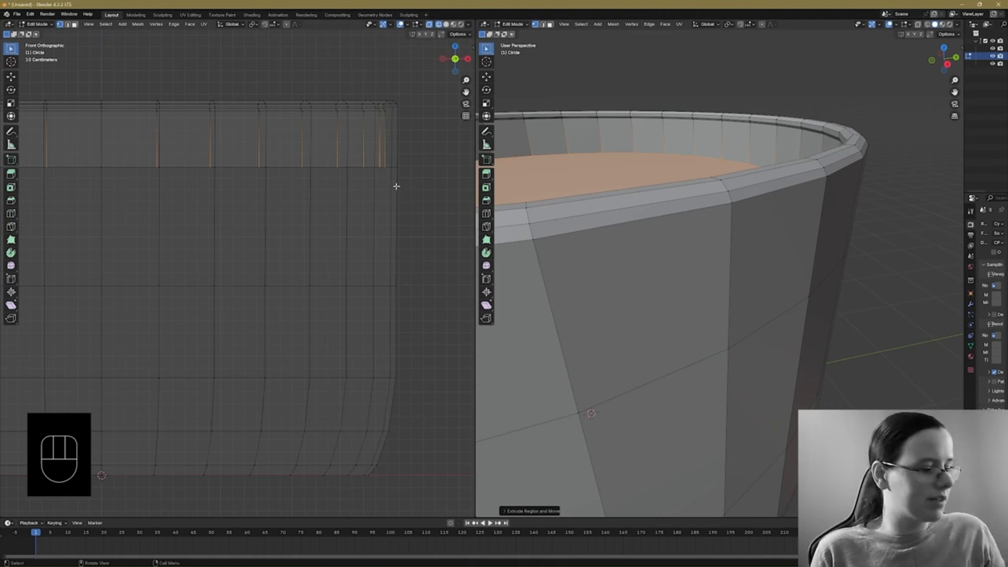
{"action": "key", "text": "e"}
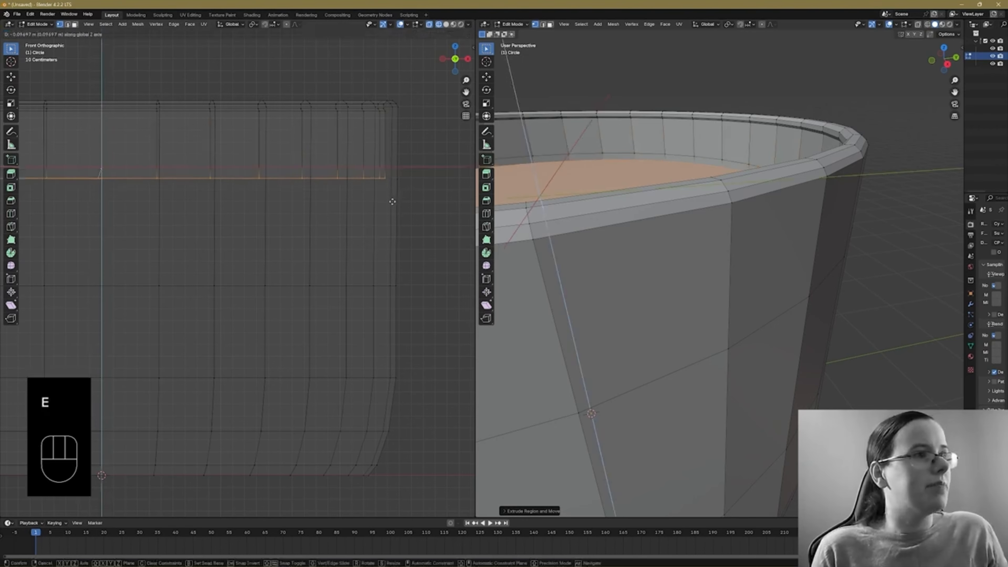
{"action": "left_click", "coordinate": [392, 305]}
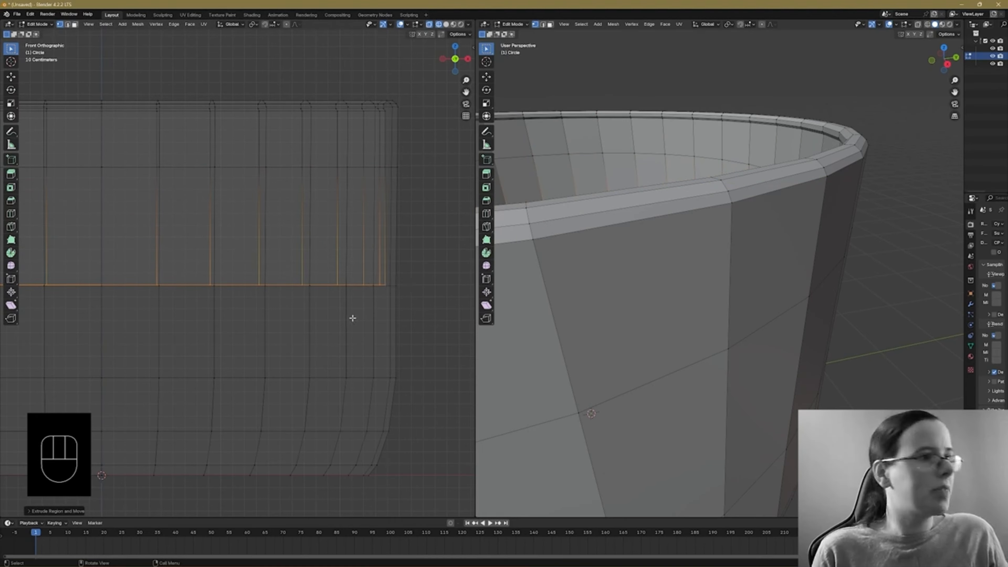
Extrude the inner face down about 0.78 m to the next outer edge loop and scale it by about 0.98
{"action": "key", "text": "e"}
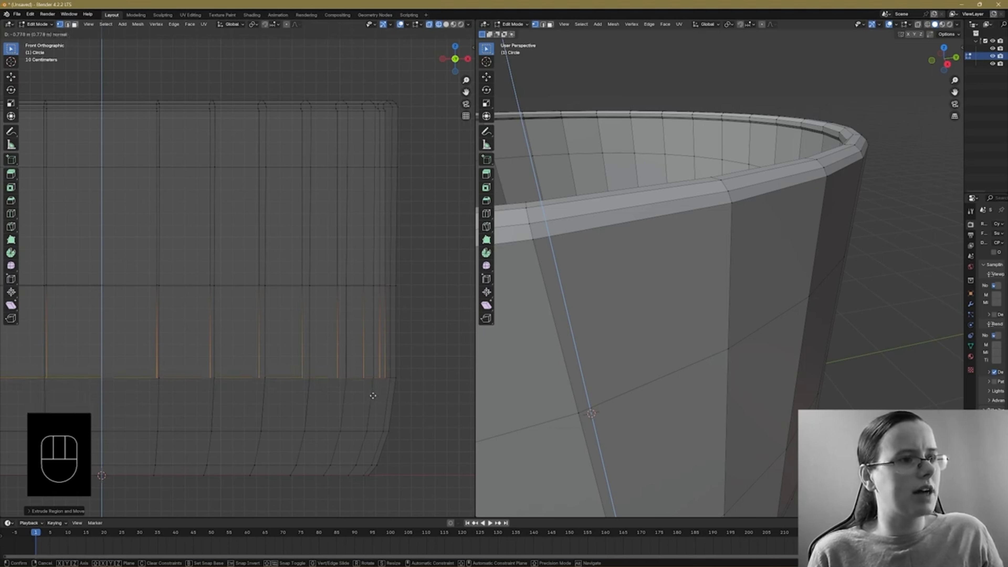
{"action": "left_click", "coordinate": [373, 395]}
{"action": "key", "text": "s"}
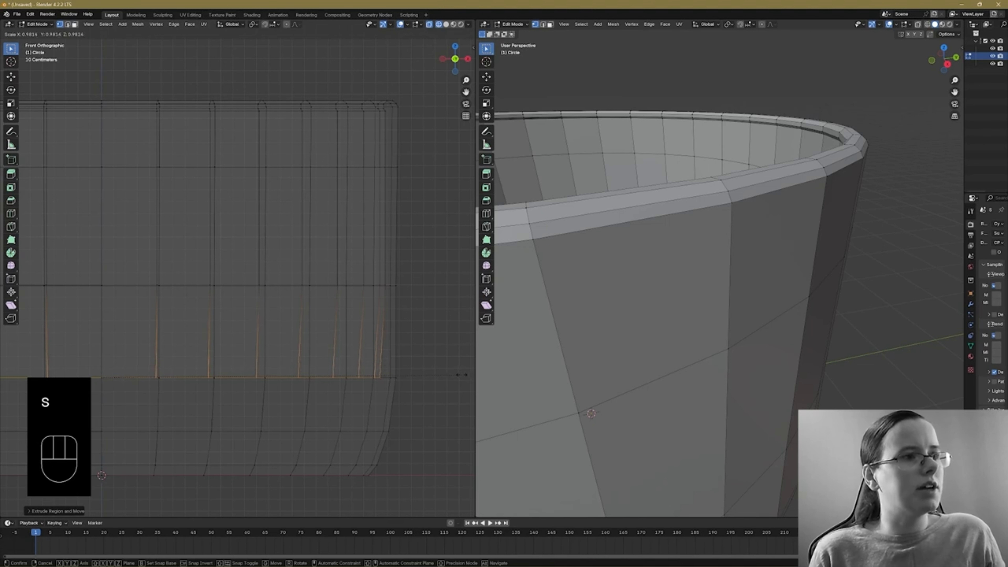
{"action": "left_click", "coordinate": [461, 375]}
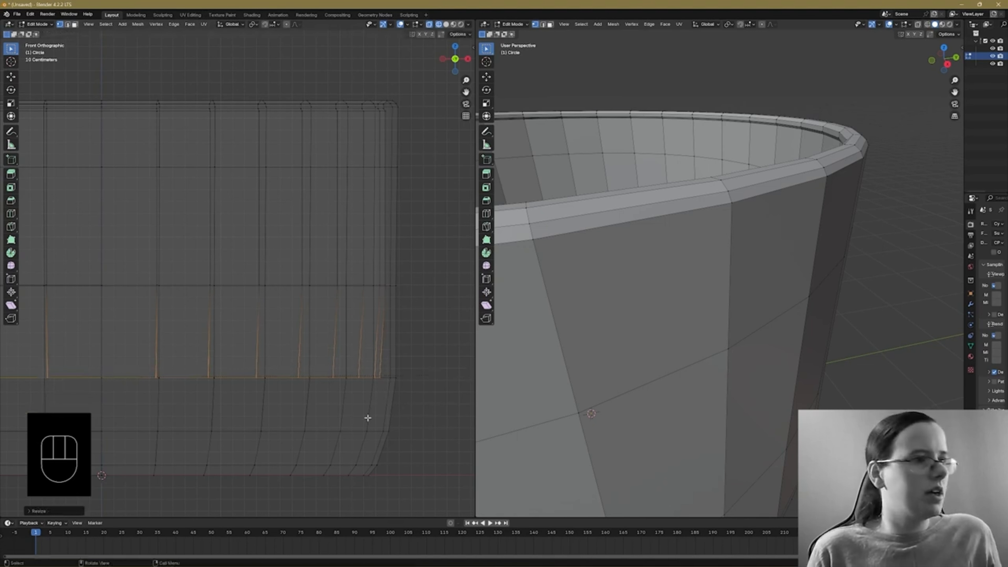
{"action": "middle_click_drag", "start_coordinate": [356, 426], "coordinate": [405, 316], "text": "shift"}
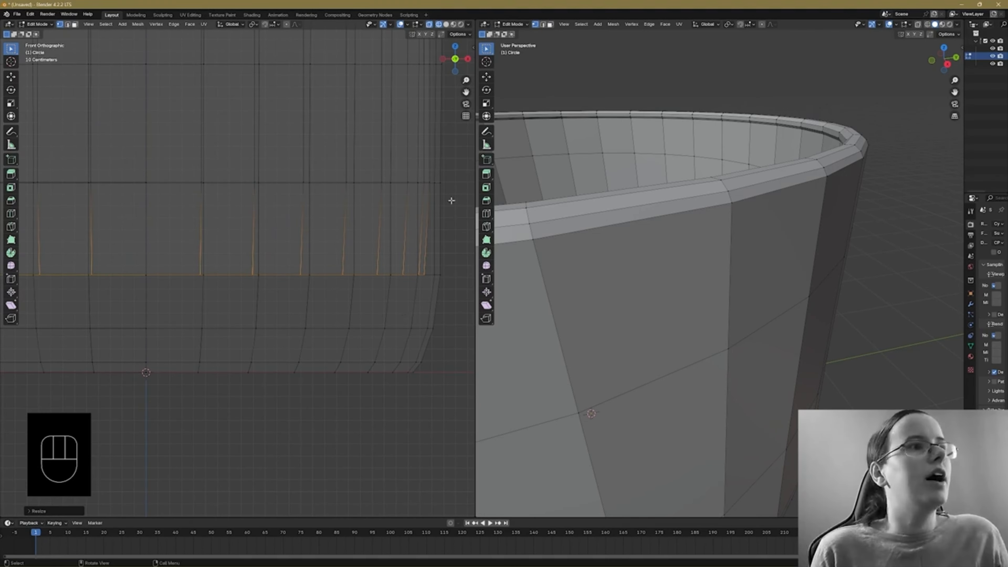
Undo the last extrusion and scaling of the inner face, and scale the face by about 0.98 along the X axis
{"action": "key", "text": "ctrl+z"}
{"action": "key", "text": "ctrl+z"}
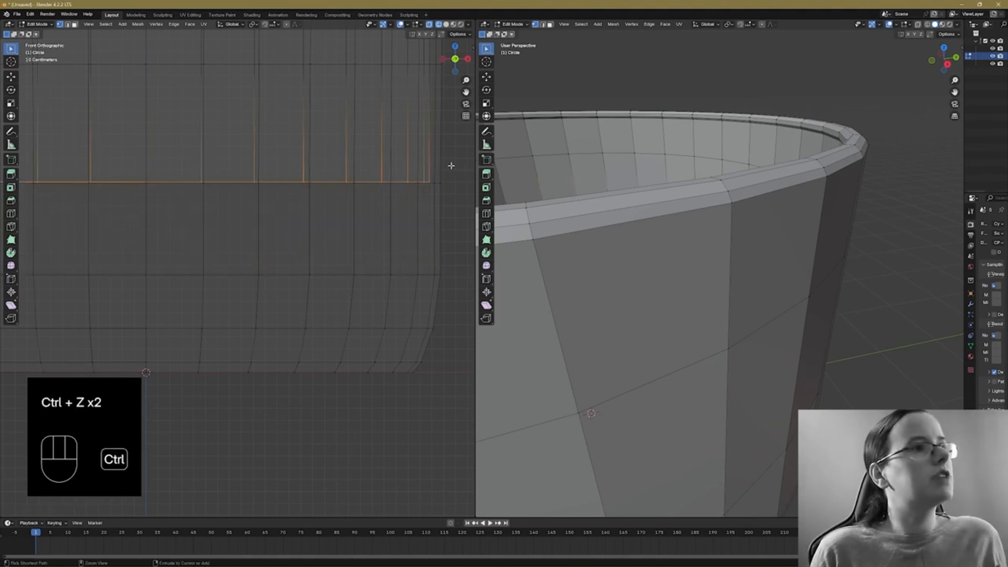
{"action": "key", "text": "s"}
{"action": "key", "text": "x"}
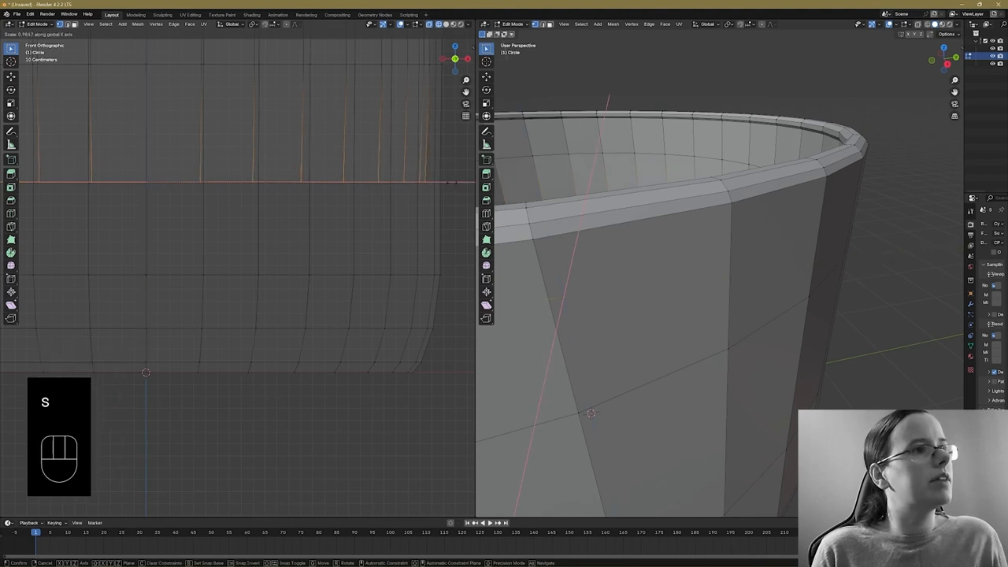
{"action": "left_click", "coordinate": [451, 183]}
Extrude the inner face down about 0.78 m to the next outer edge loop and scale it uniformly by about 0.98
{"action": "key", "text": "e"}
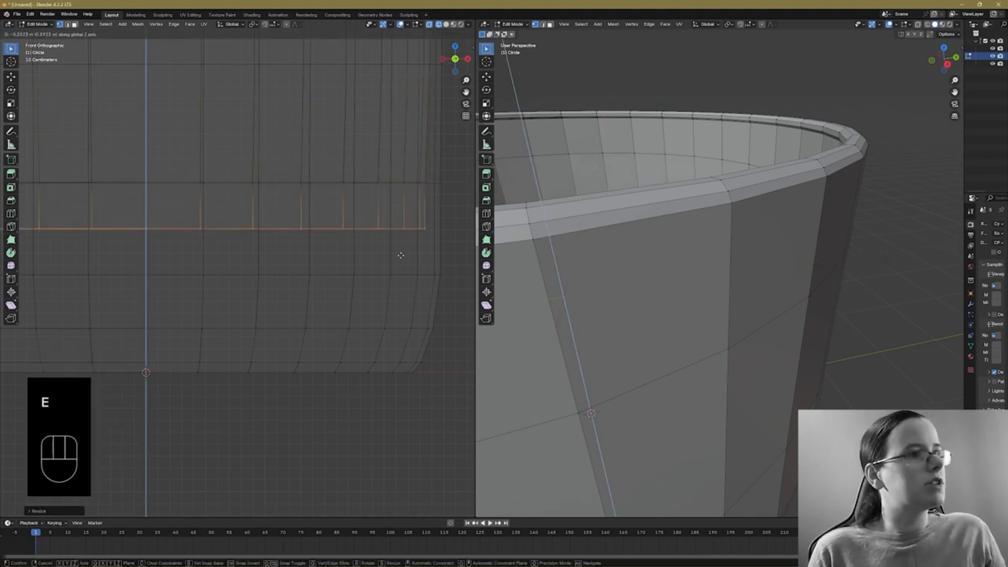
{"action": "left_click", "coordinate": [397, 292]}
{"action": "key", "text": "s"}
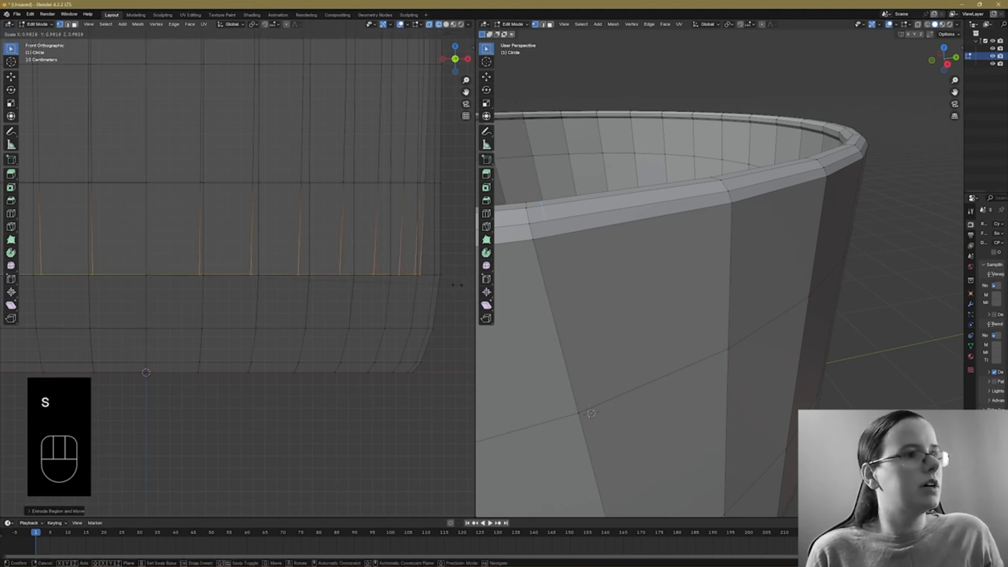
{"action": "left_click", "coordinate": [457, 284]}
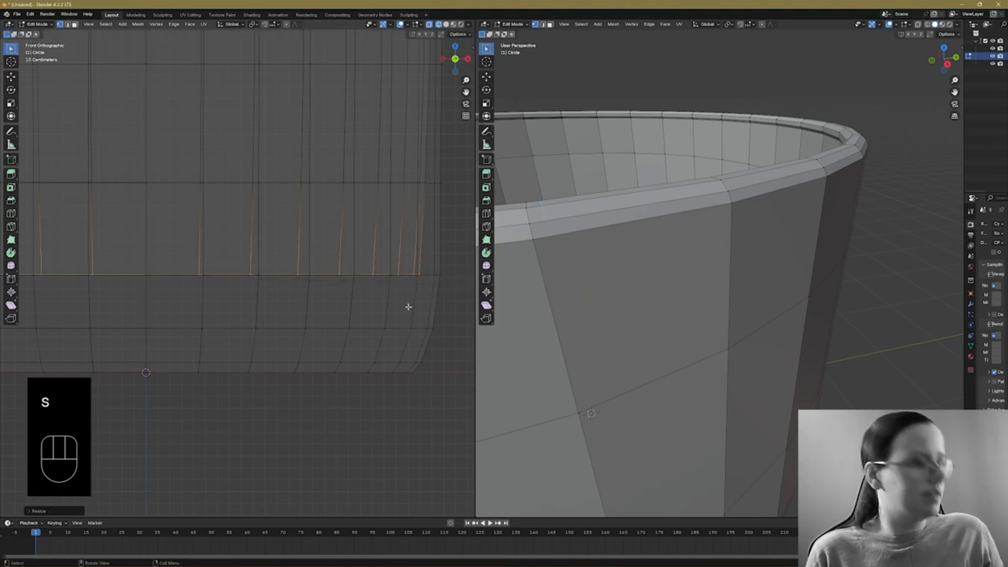
Try to extrude the inner face down about 0.46 m to the next outer edge loop and taper it inward
{"action": "key", "text": "e"}
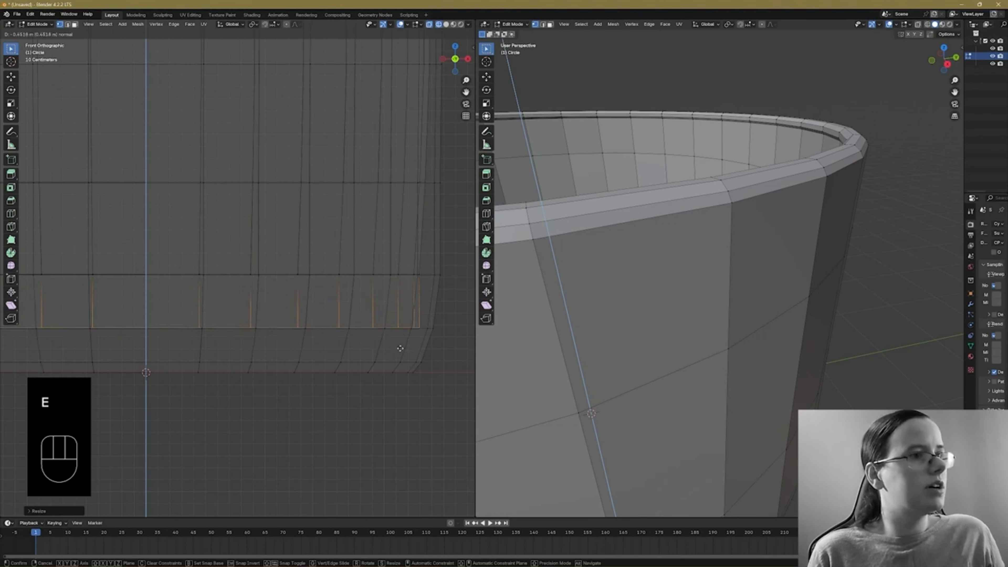
{"action": "left_click", "coordinate": [400, 347]}
{"action": "key", "text": "s"}
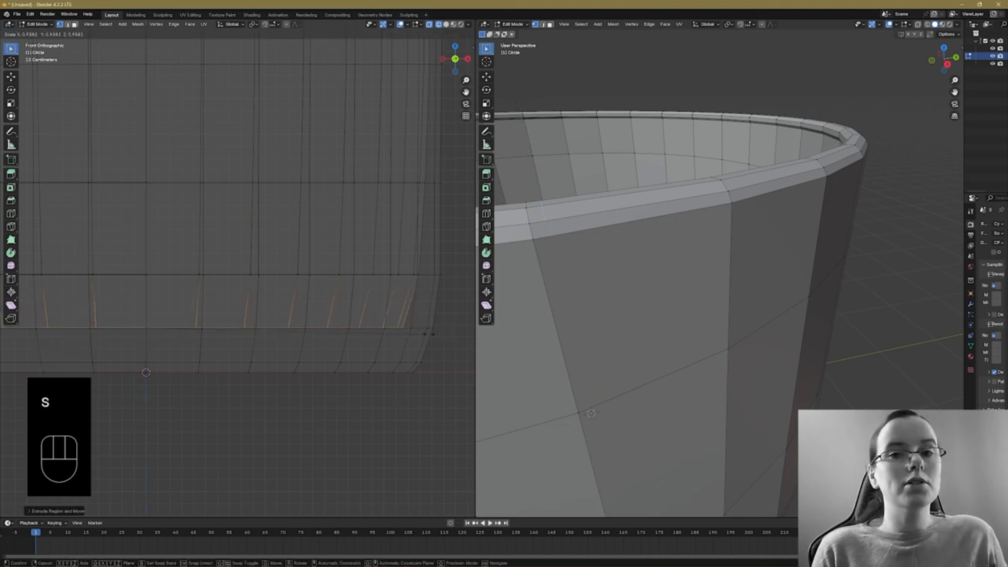
{"action": "left_click", "coordinate": [428, 334]}
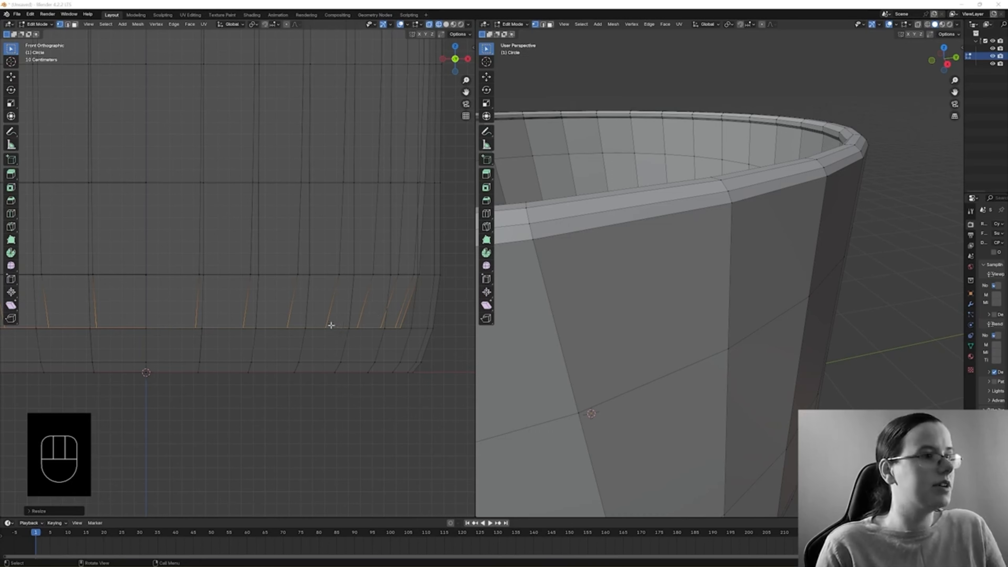
Try to form the inner floor by extruding the face down slightly and scaling it strongly toward the centre
{"action": "middle_click_drag", "start_coordinate": [332, 326], "coordinate": [333, 306]}
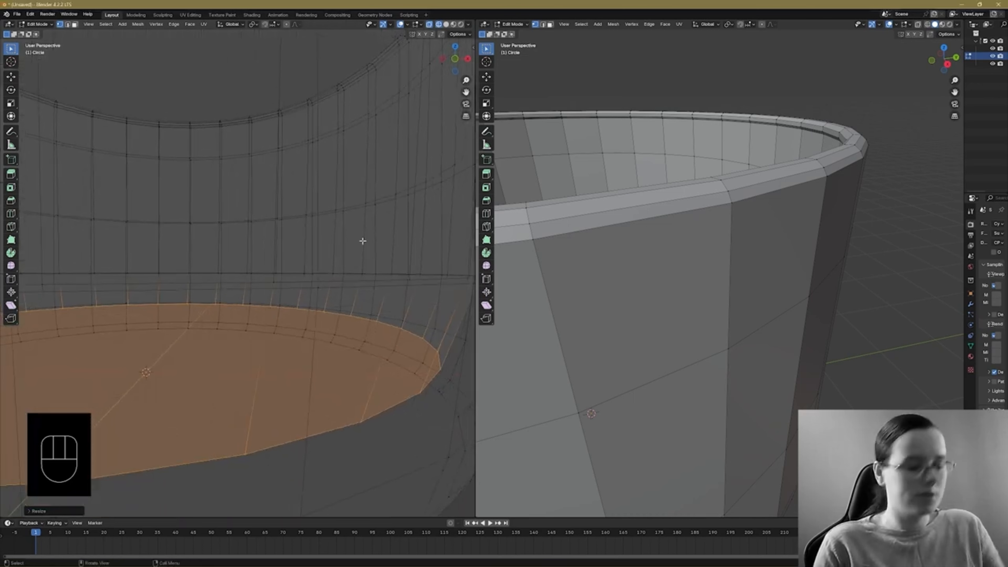
{"action": "key", "text": "KP_1"}
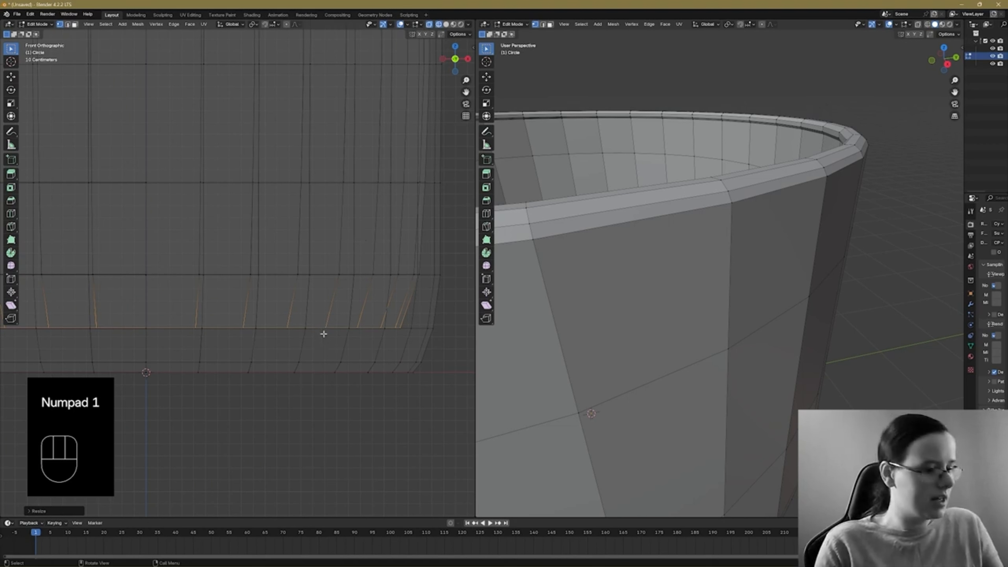
{"action": "key", "text": "e"}
{"action": "left_click", "coordinate": [312, 353]}
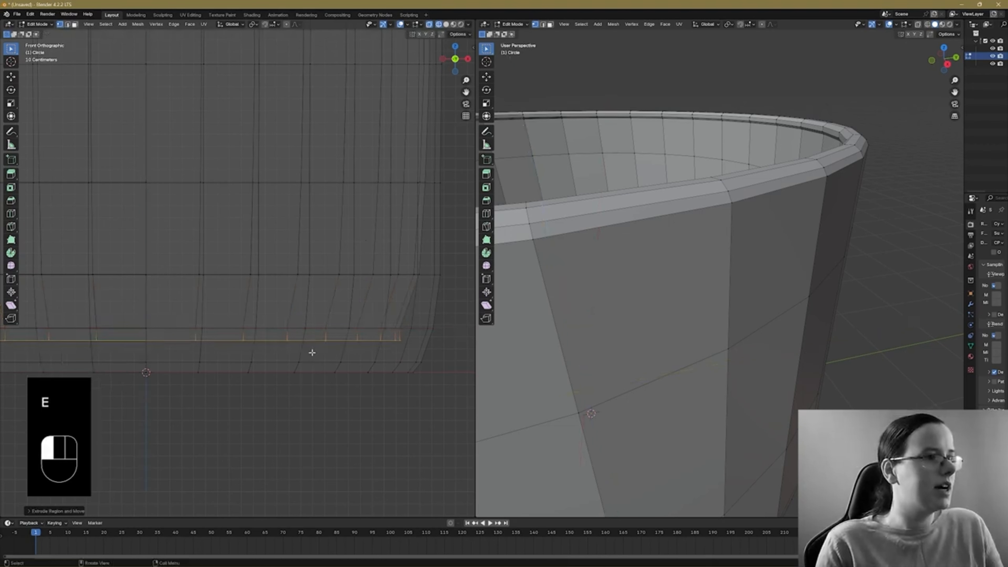
{"action": "scroll", "coordinate": [221, 357], "scroll_direction": "down", "scroll_amount": 4}
{"action": "middle_click_drag", "start_coordinate": [223, 351], "coordinate": [304, 355], "text": "shift"}
{"action": "key", "text": "s"}
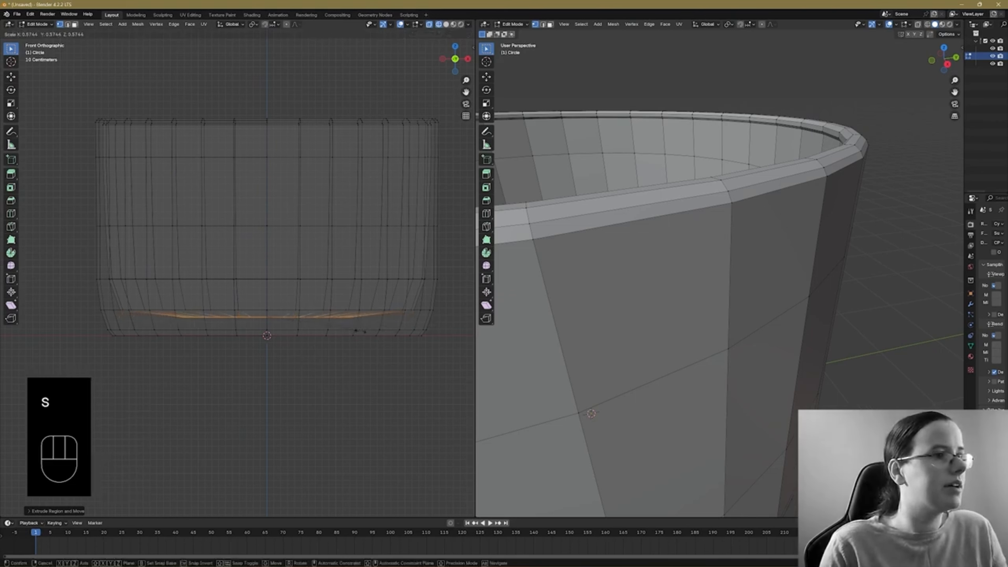
{"action": "left_click", "coordinate": [374, 331]}
Undo the last two extrusions of the inner face together with their scalings
{"action": "key", "text": "ctrl+z"}
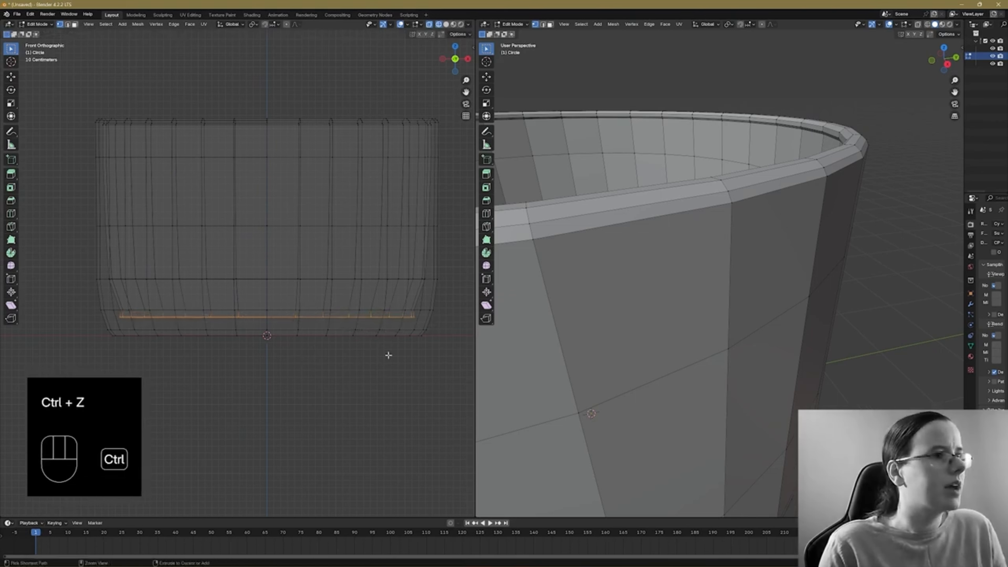
{"action": "key", "text": "ctrl+z"}
{"action": "key", "text": "ctrl+z"}
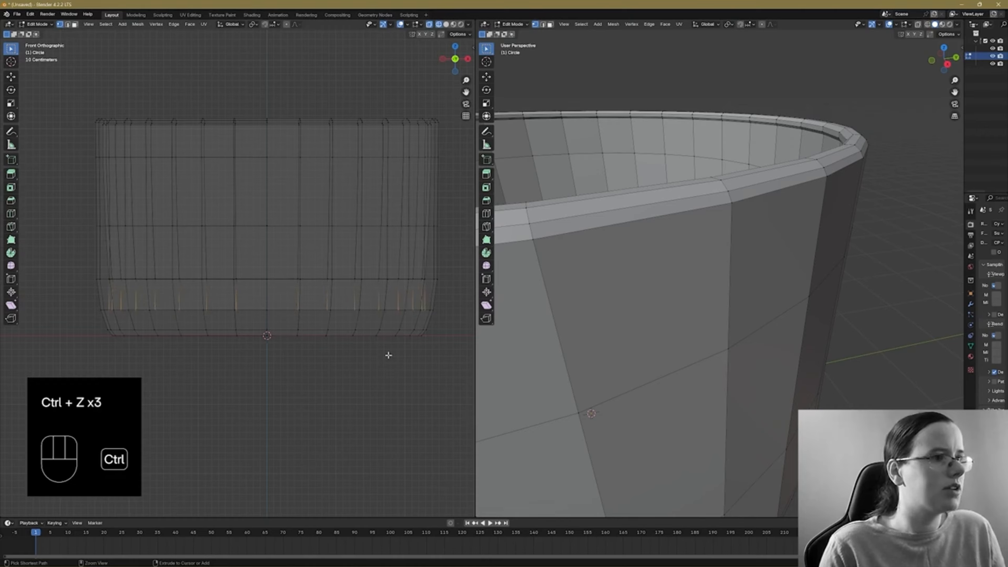
{"action": "key", "text": "ctrl+z"}
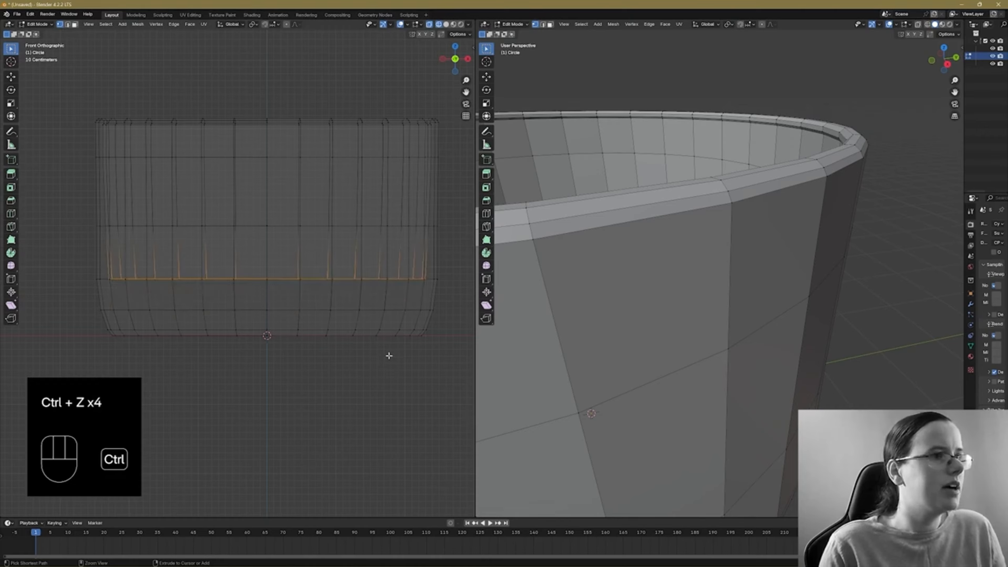
Extrude the inner face down about 0.35 m, stopping just above the next outer edge loop, and scale it by about 0.9
{"action": "key", "text": "e"}
{"action": "middle_click", "coordinate": [374, 291]}
{"action": "middle_click_drag", "start_coordinate": [374, 292], "coordinate": [369, 309]}
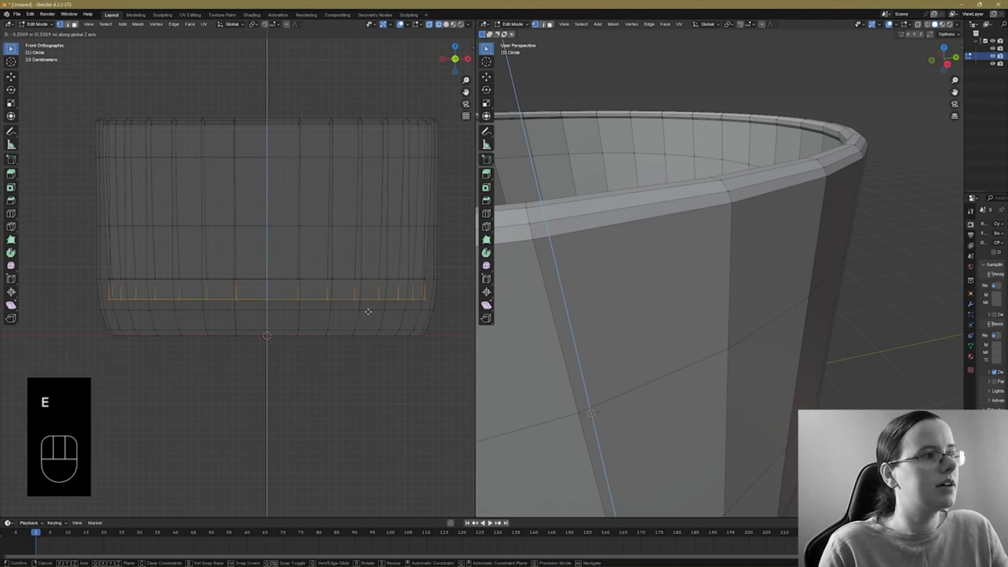
{"action": "left_click", "coordinate": [368, 314]}
{"action": "key", "text": "s"}
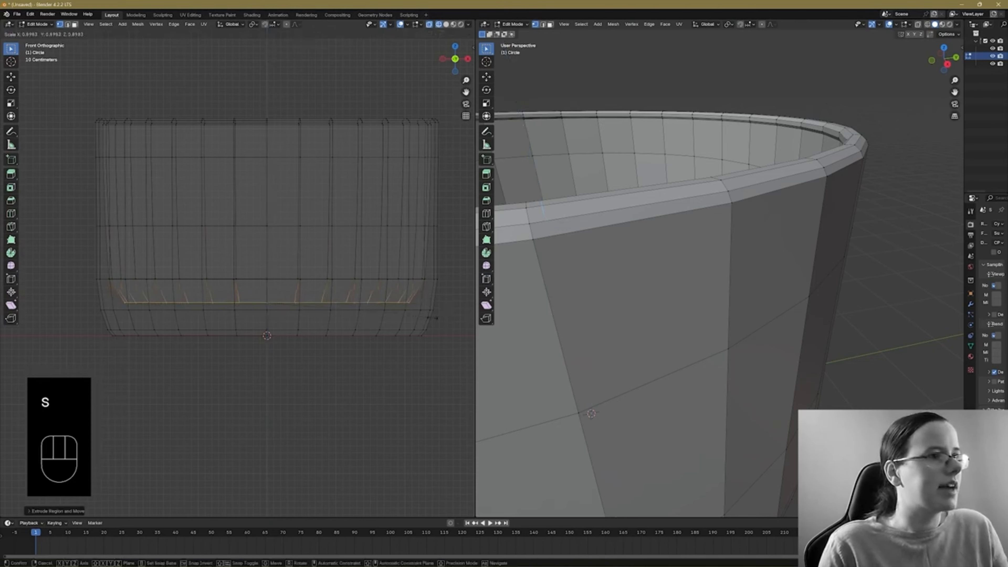
{"action": "left_click", "coordinate": [437, 319]}
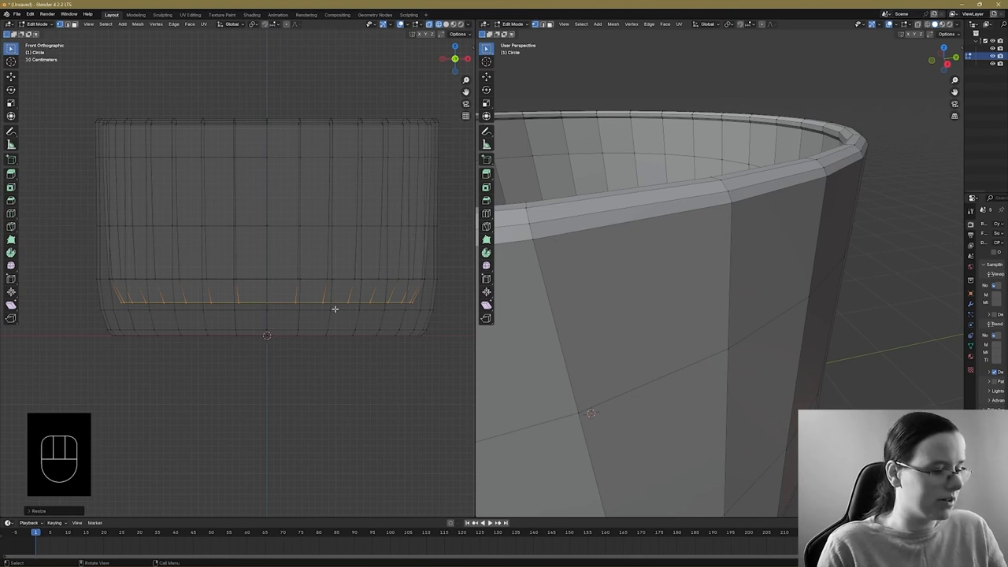
Extrude the inner face down about 0.26 m and scale it inward to about two thirds of its width
{"action": "key", "text": "e"}
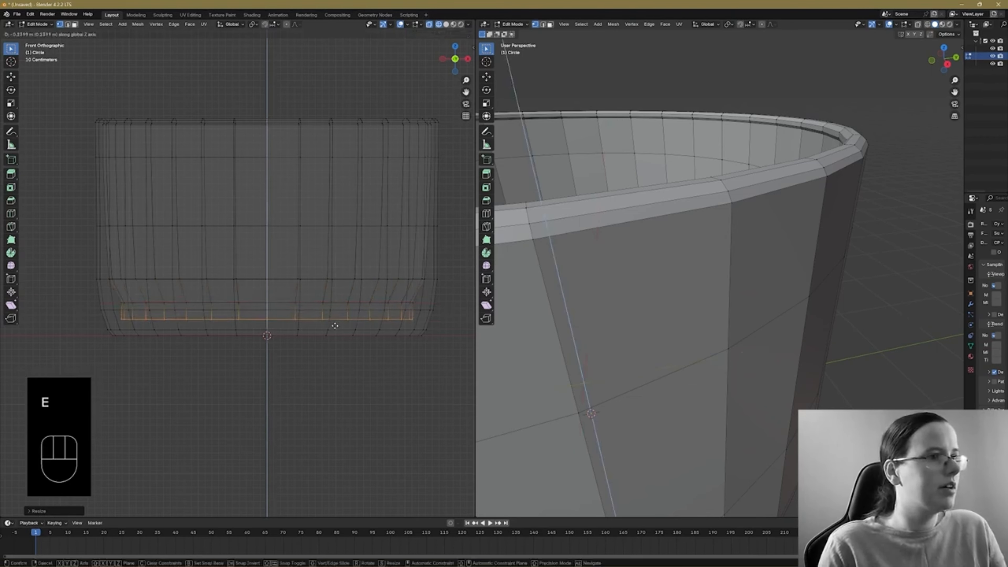
{"action": "left_click", "coordinate": [336, 328]}
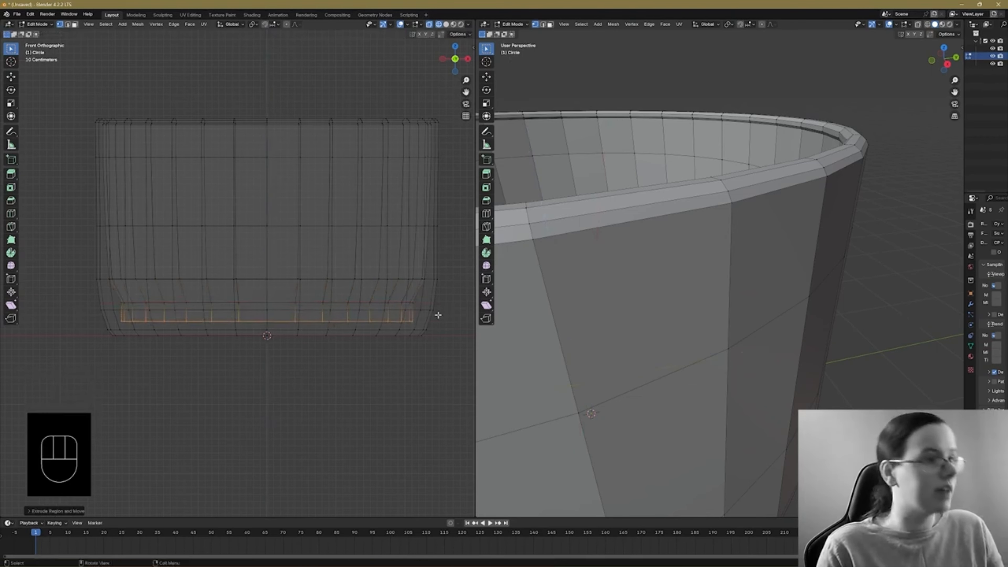
{"action": "key", "text": "s"}
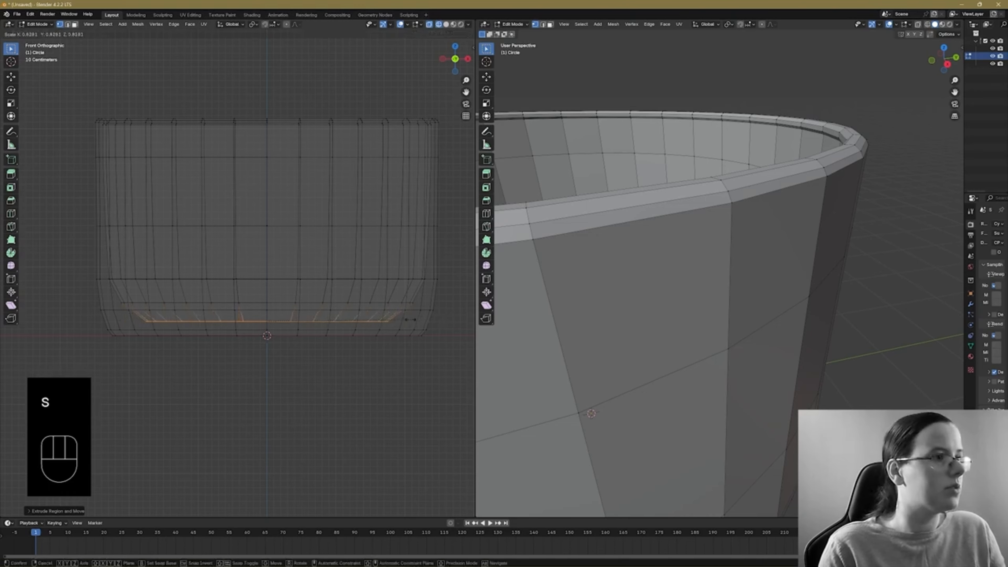
{"action": "left_click", "coordinate": [381, 318]}
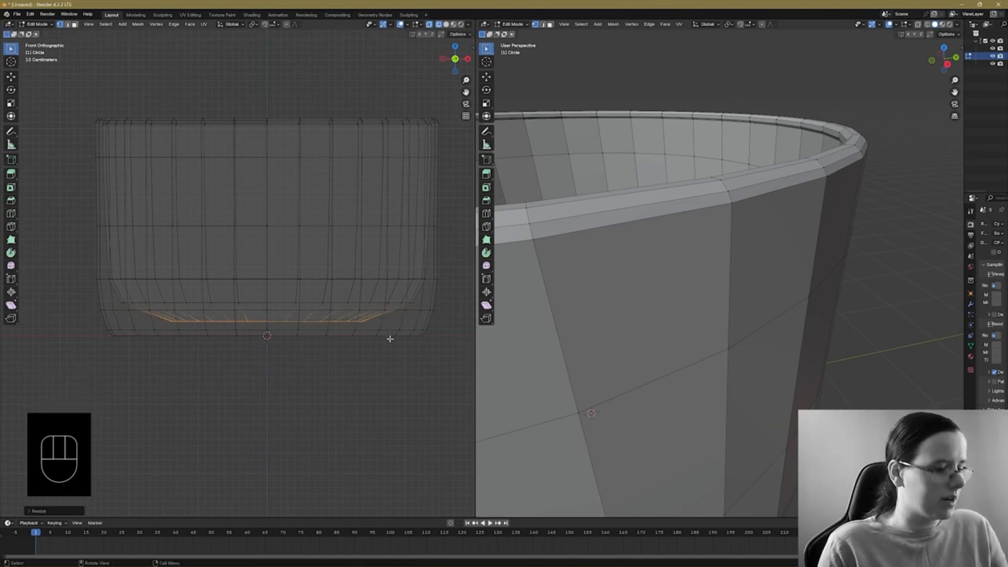
Raise the narrowed inner face slightly along the Z axis to soften the curve toward the floor
{"action": "key", "text": "g"}
{"action": "middle_click", "coordinate": [356, 355]}
{"action": "middle_click_drag", "start_coordinate": [356, 355], "coordinate": [354, 349]}
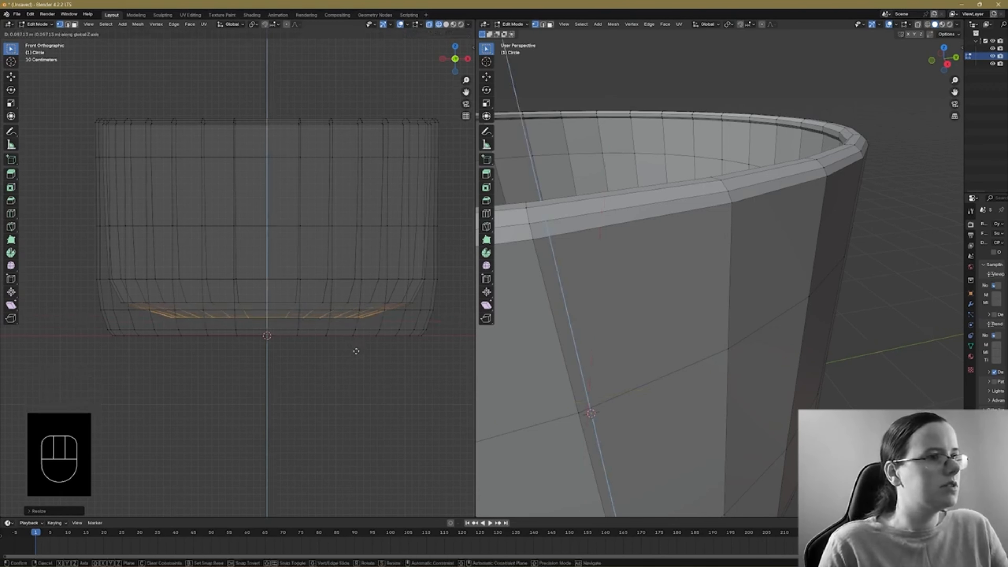
{"action": "left_click", "coordinate": [355, 350]}
Extrude the narrowed inner face down slightly and scale it toward the centre to round off the inner floor
{"action": "key", "text": "e"}
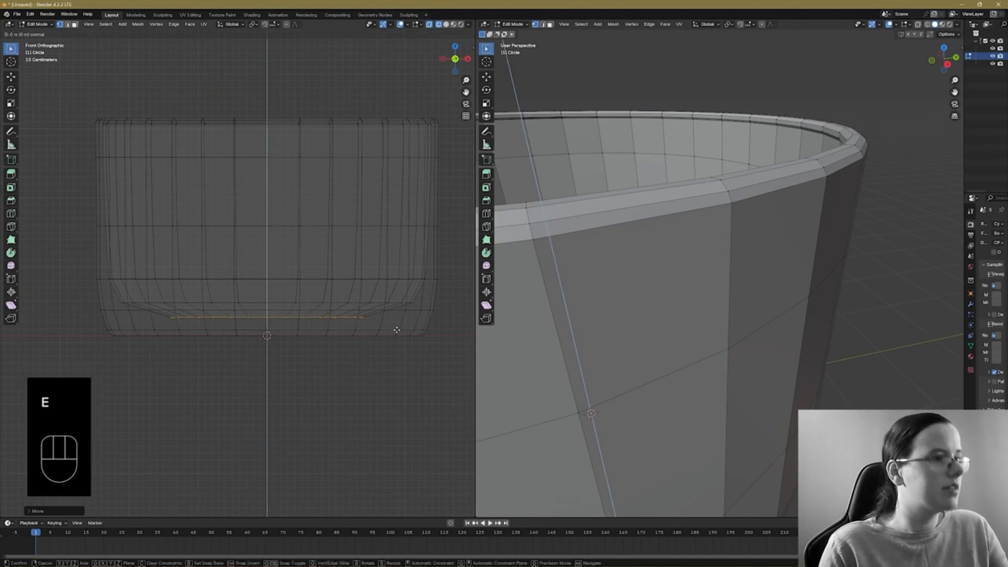
{"action": "left_click", "coordinate": [396, 337]}
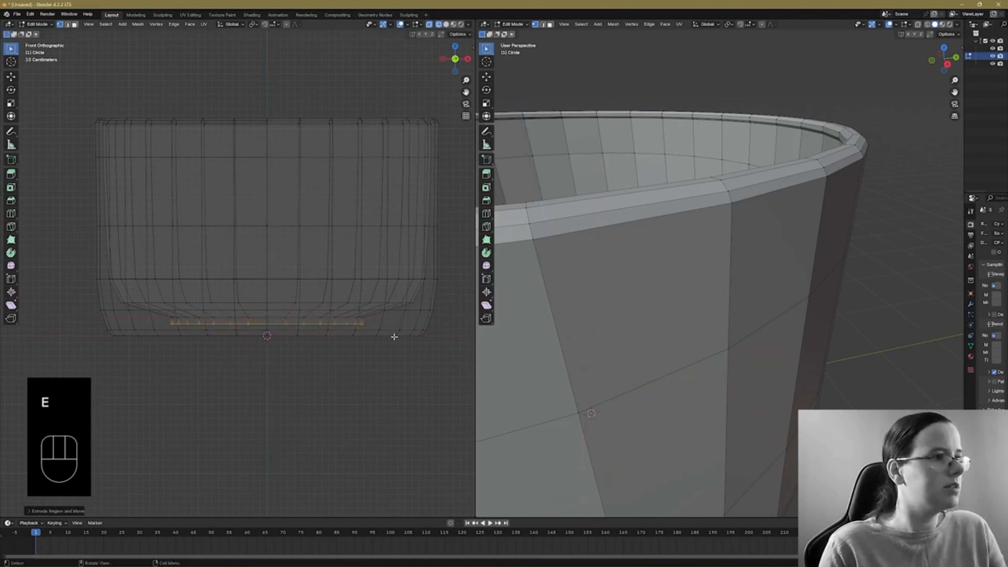
{"action": "key", "text": "s"}
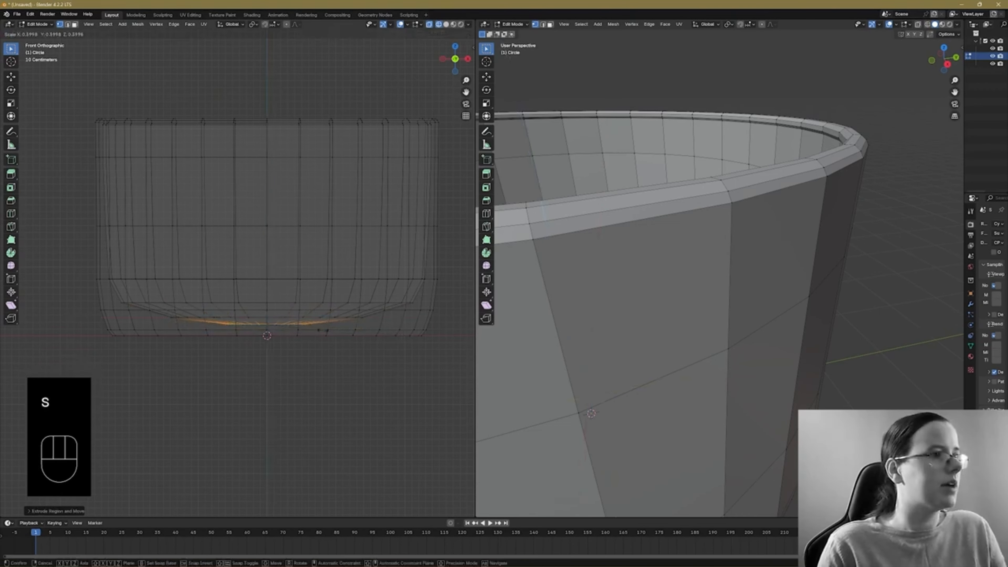